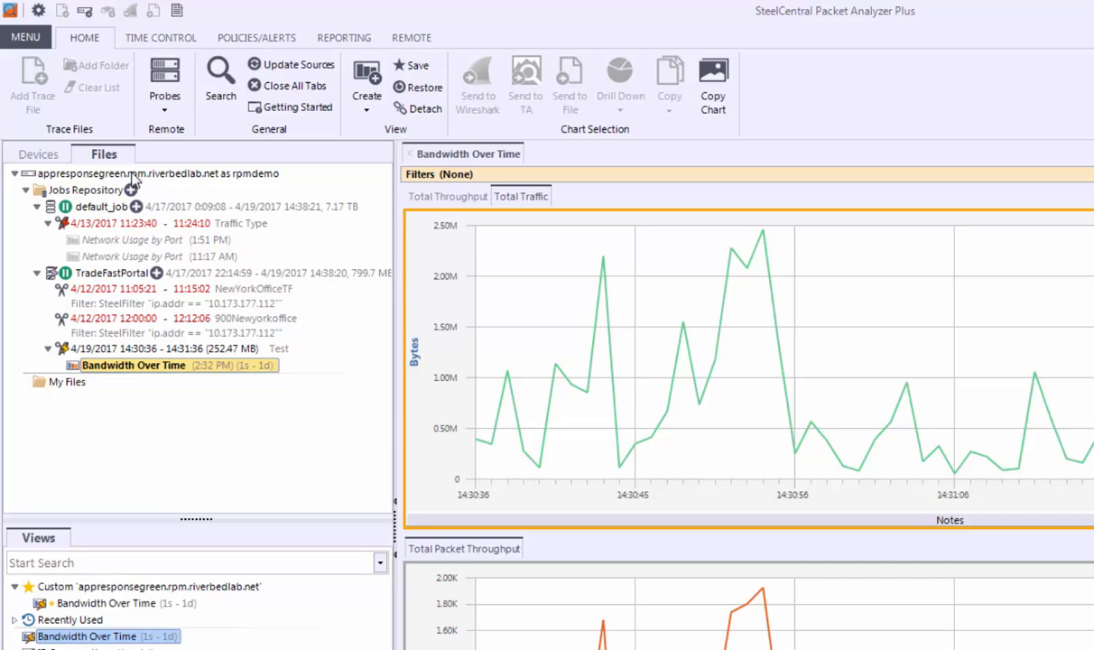
- Examine the view creation options for the 4/19/2017 14:30:36 - 14:31:36 Test trace clip
{"action": "left_click", "coordinate": [155, 349]}
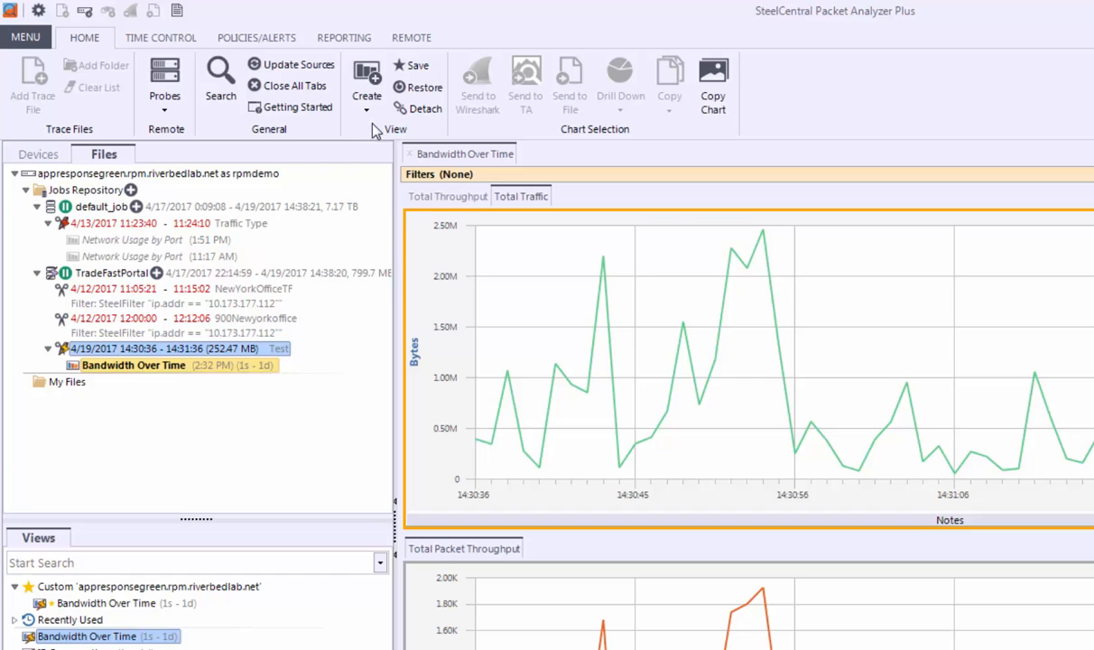
{"action": "left_click", "coordinate": [353, 101]}
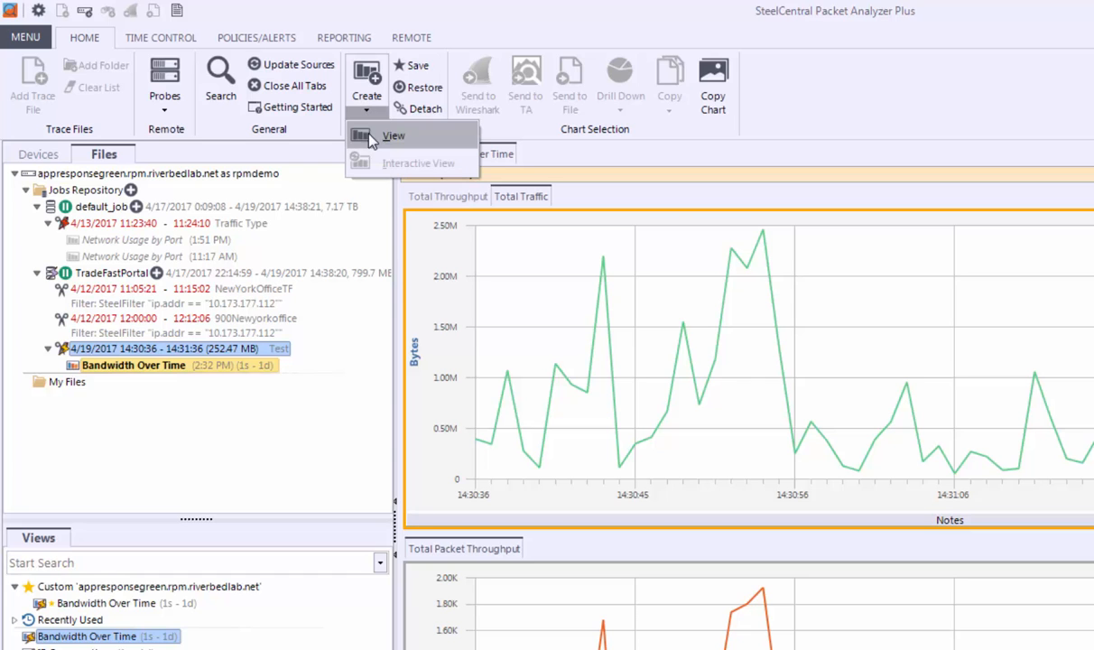
{"action": "left_click", "coordinate": [402, 138]}
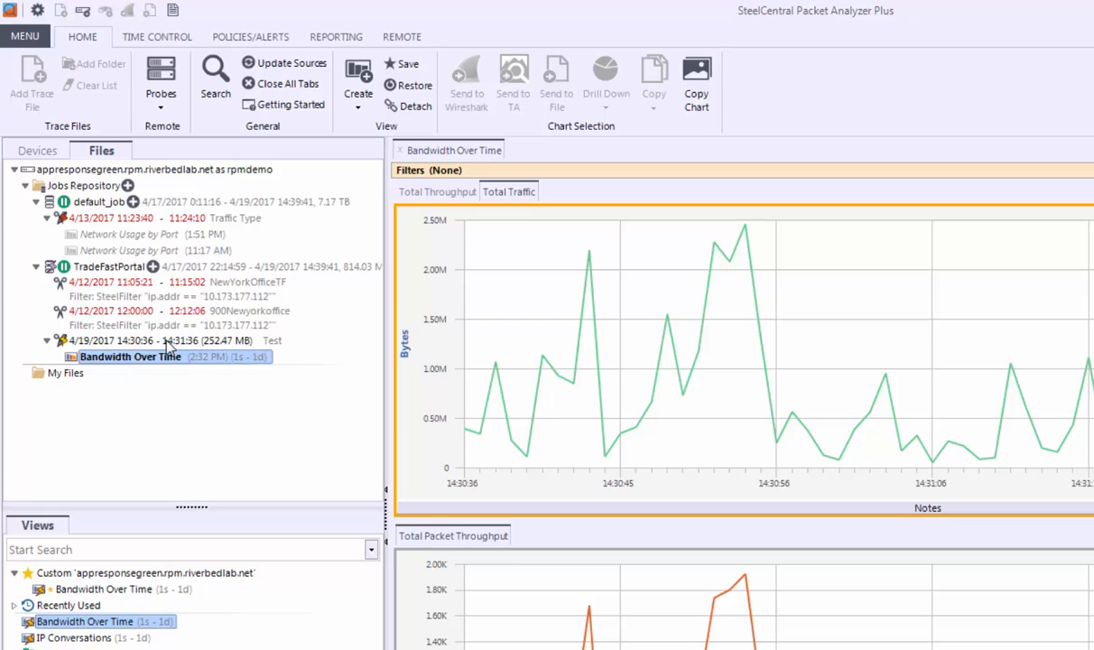
{"action": "left_click", "coordinate": [121, 250]}
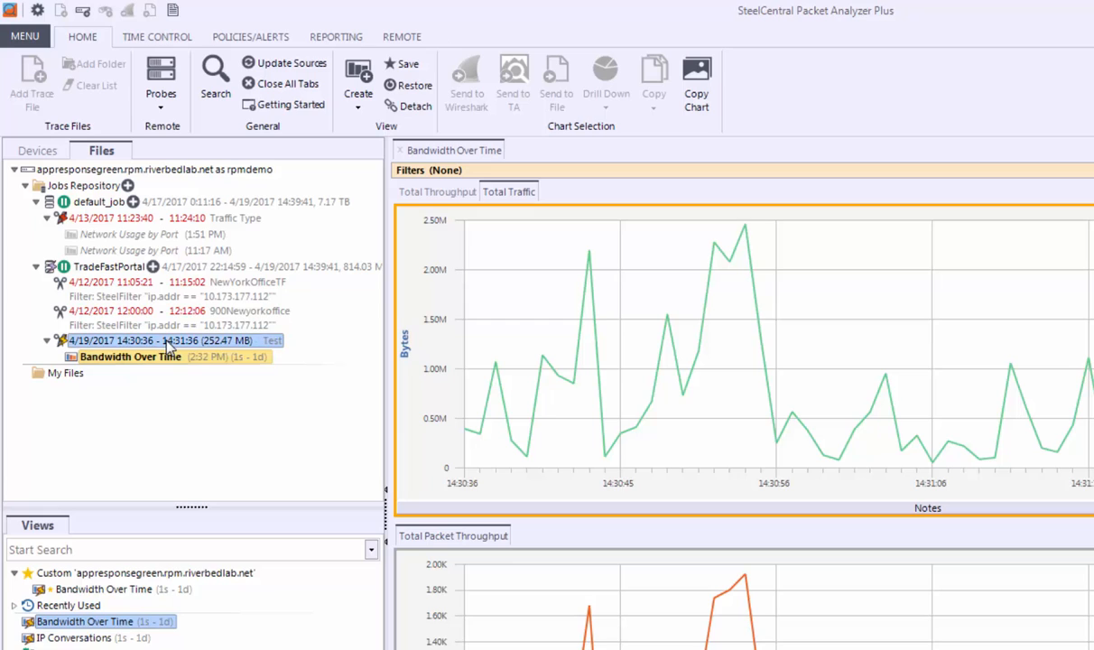
{"action": "right_click", "coordinate": [168, 343]}
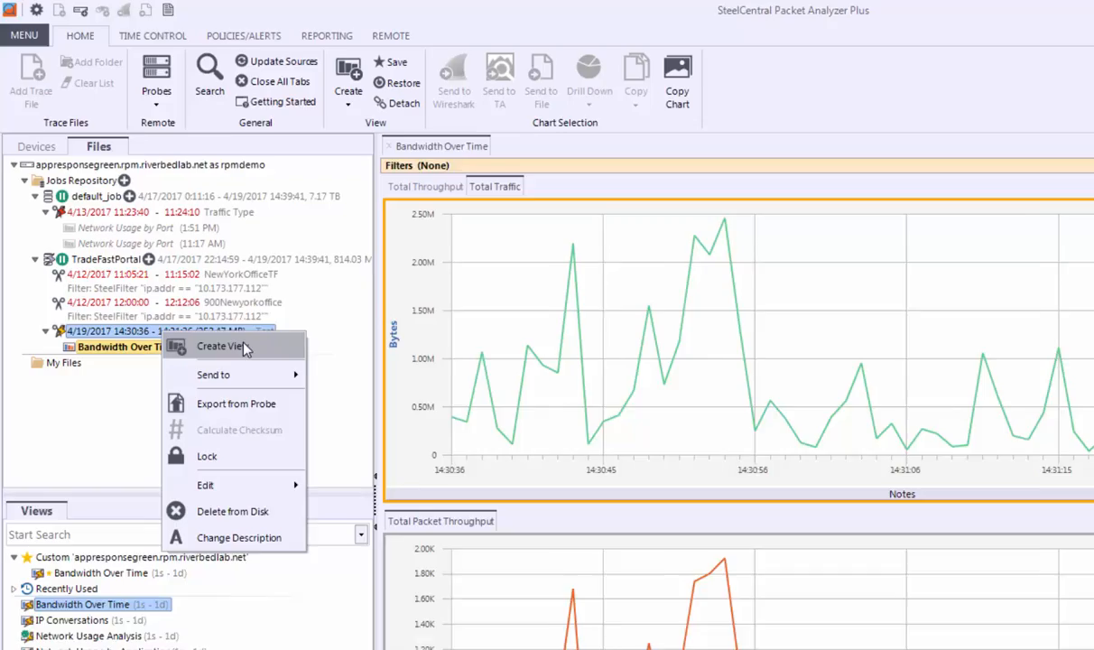
{"action": "left_click", "coordinate": [244, 357]}
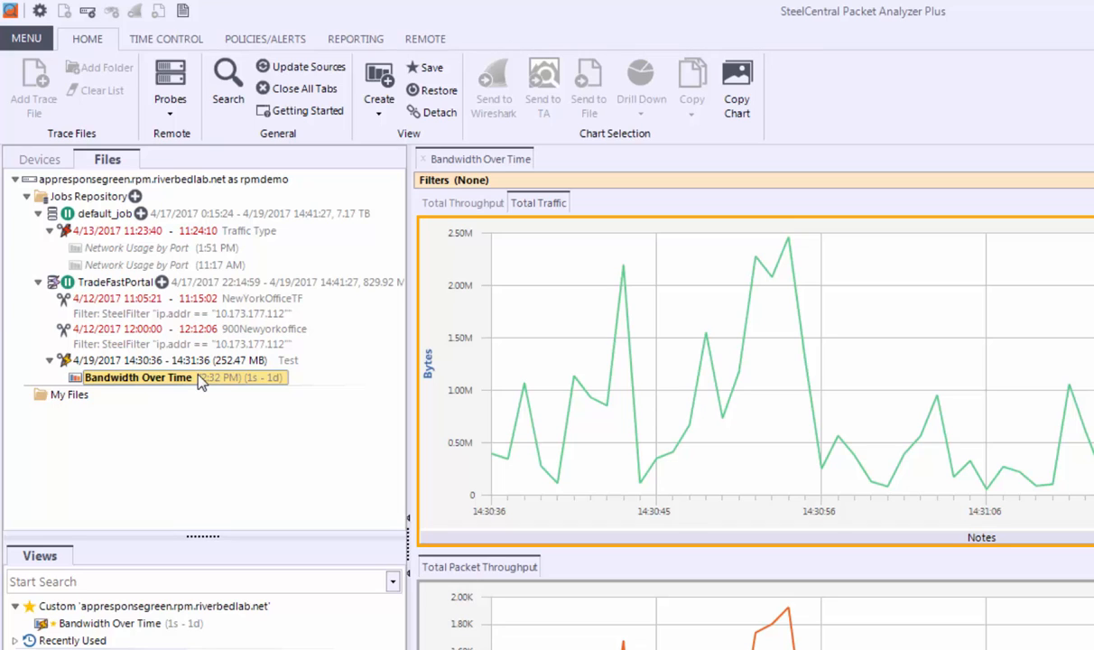
- Create a new interactive view from the Bandwidth Over Time view under the Test trace clip
{"action": "right_click", "coordinate": [200, 382]}
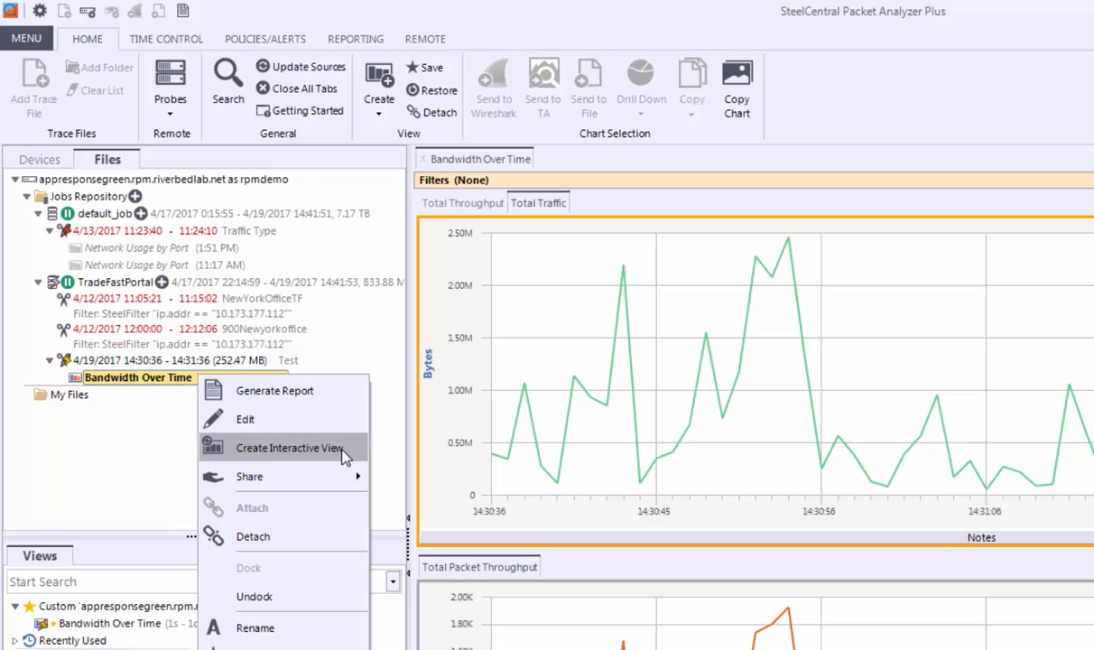
{"action": "left_click", "coordinate": [382, 115]}
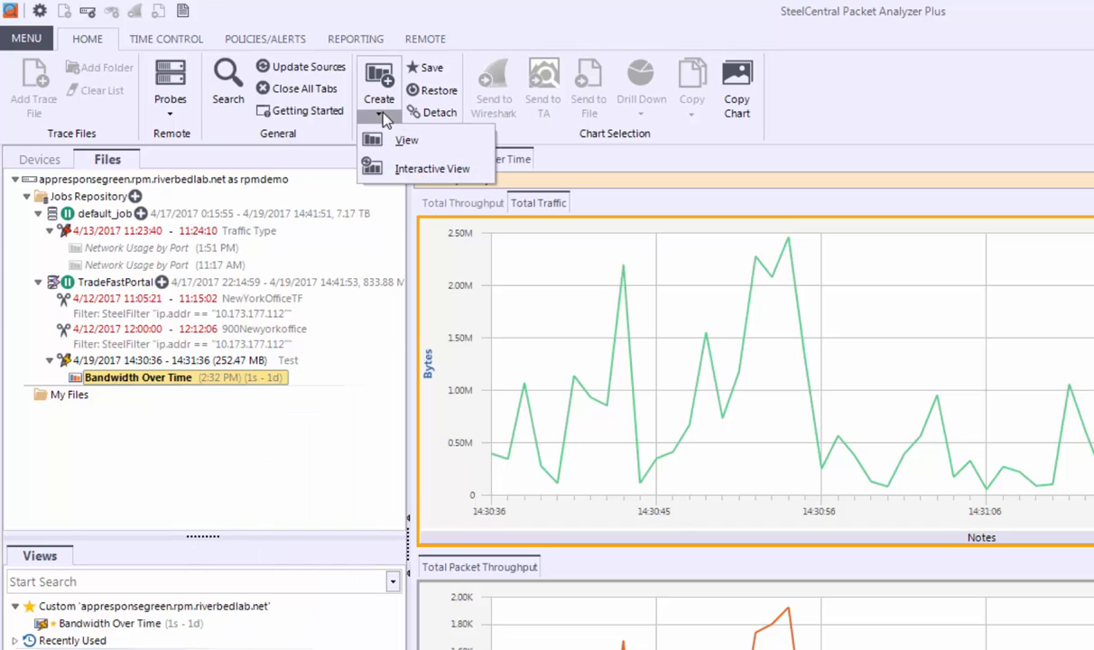
{"action": "left_click", "coordinate": [478, 169]}
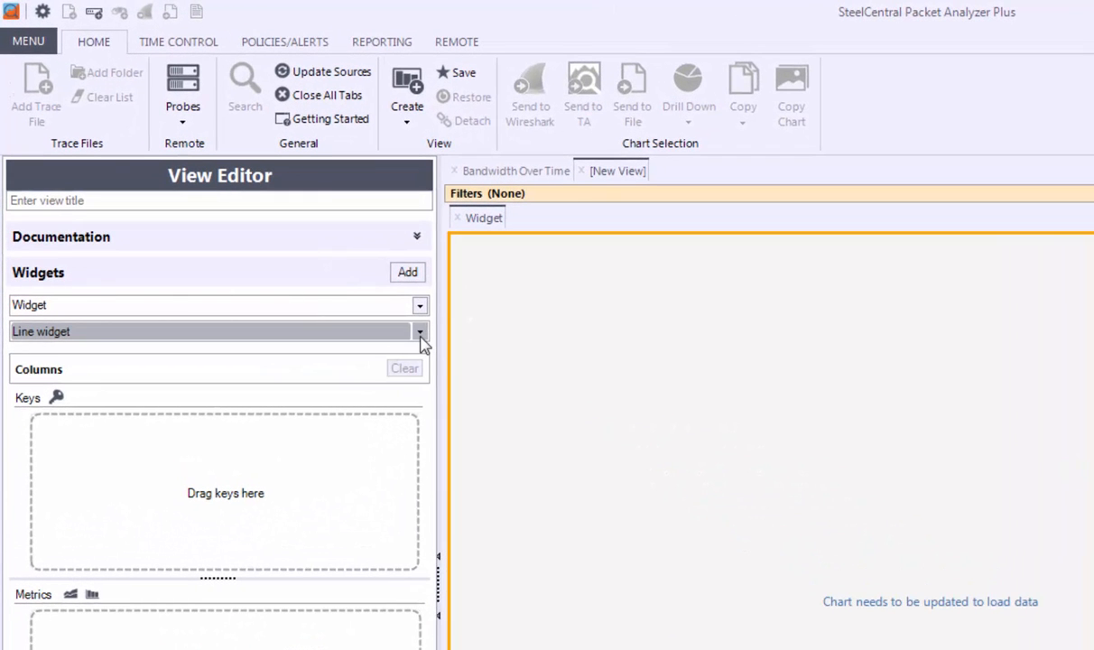
- Make the new view's widget a Pie widget and add the IP Address column (ip.addr) as its key
{"action": "left_click", "coordinate": [420, 333]}
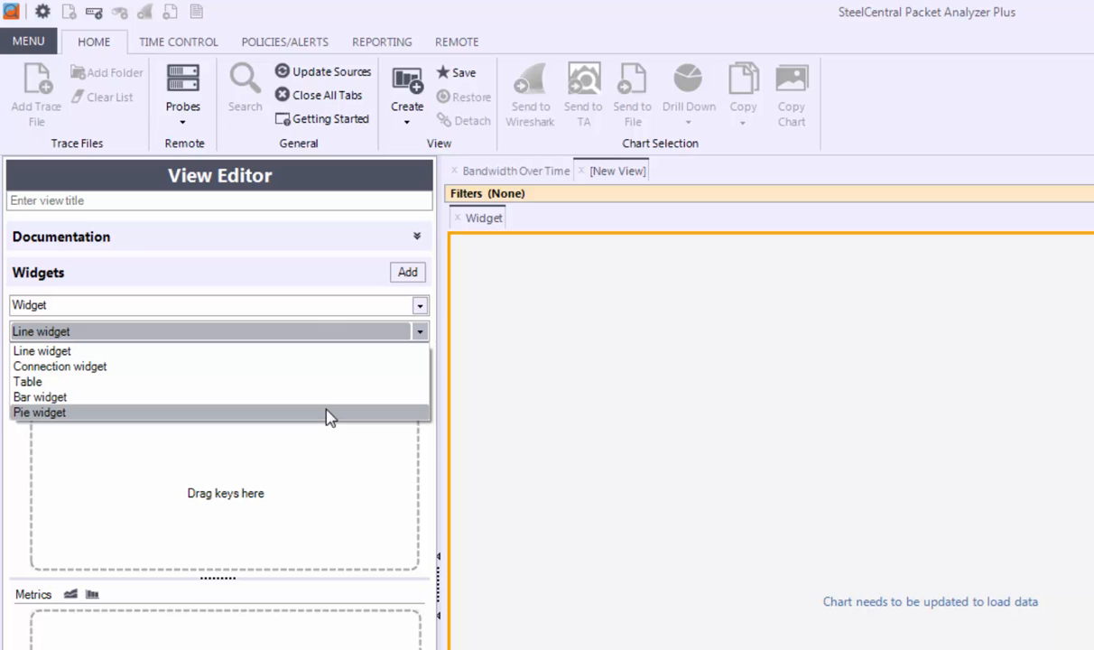
{"action": "left_click", "coordinate": [289, 352]}
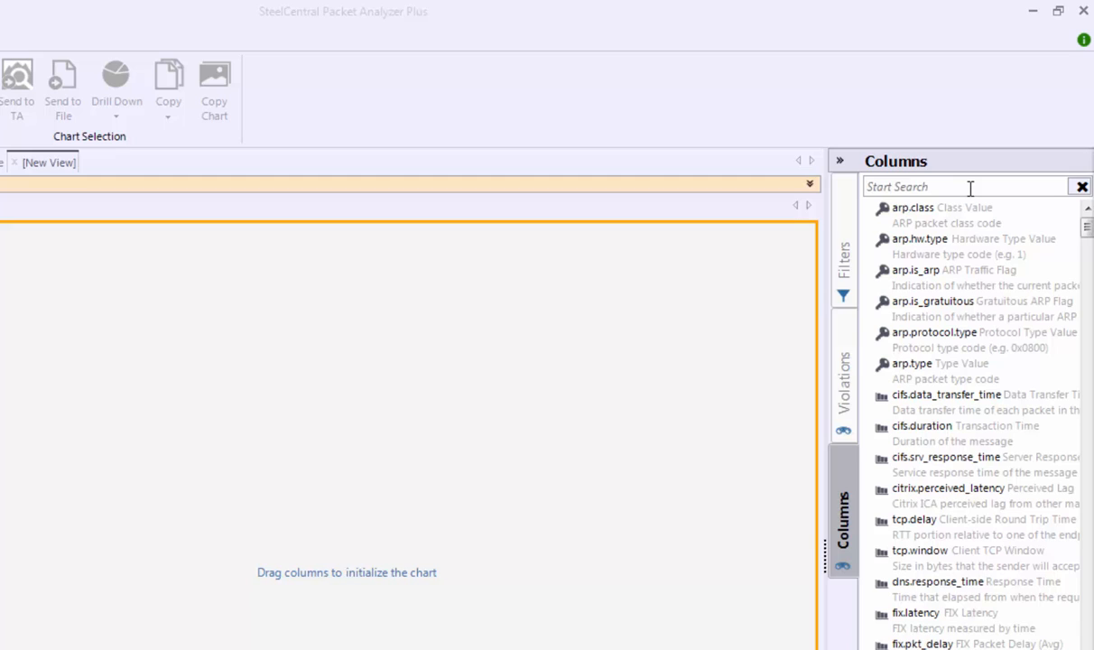
{"action": "left_click", "coordinate": [969, 187]}
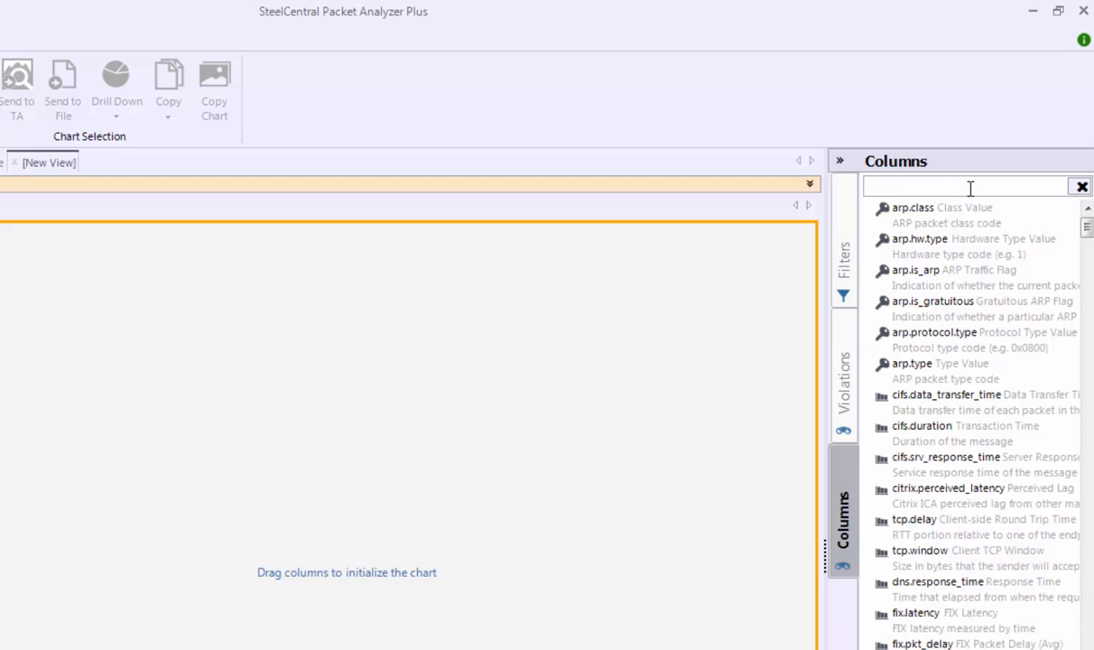
{"action": "type", "text": "ip address"}
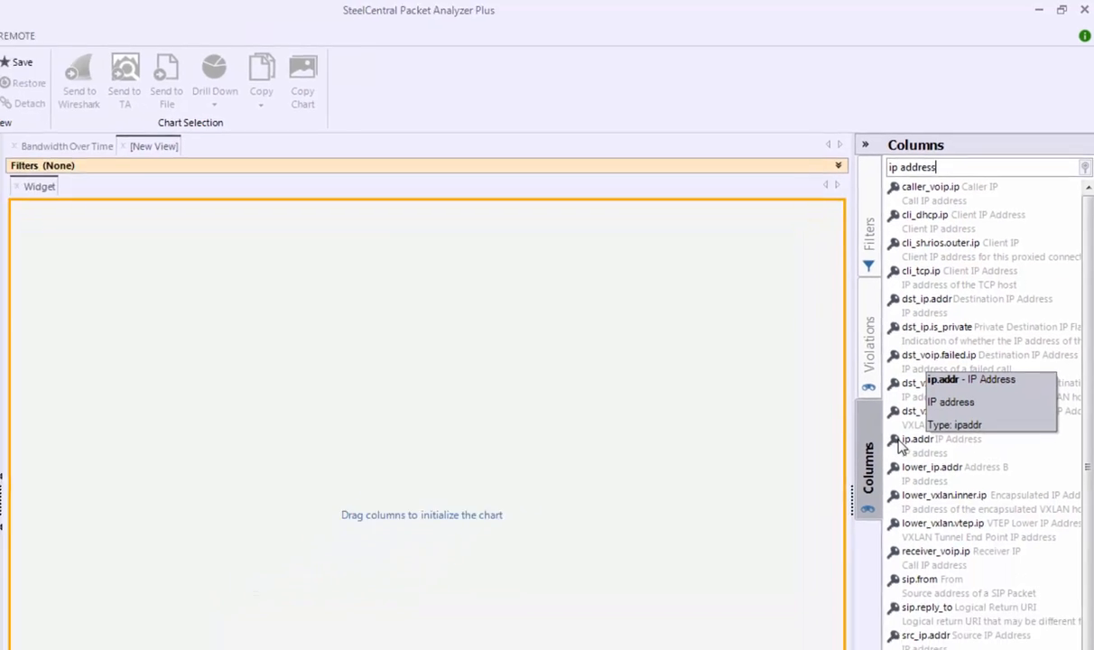
{"action": "left_click_drag", "start_coordinate": [898, 446], "coordinate": [0, 433]}
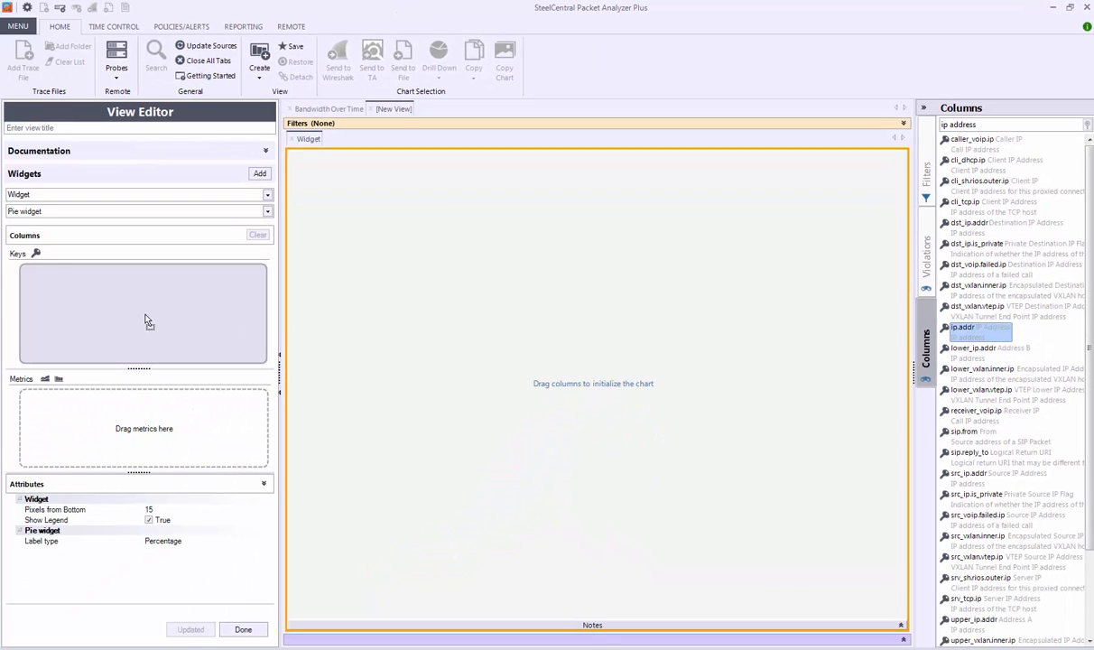
{"action": "left_click_drag", "start_coordinate": [147, 321], "coordinate": [52, 288]}
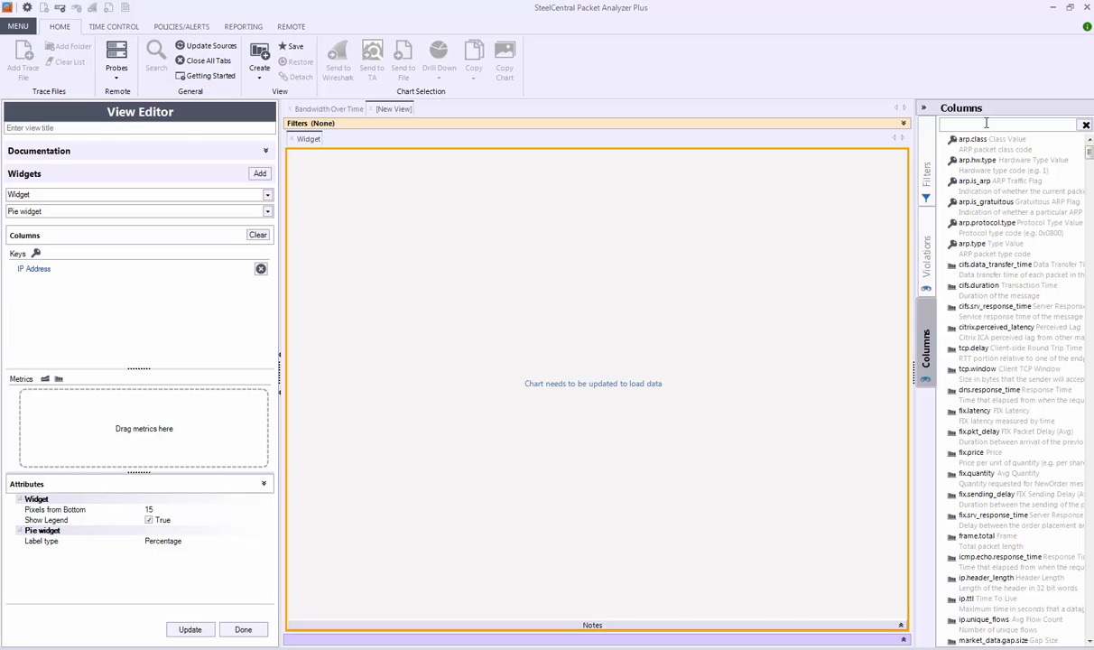
- Add Total Traffic (sum_traffic.total_bytes) as the pie widget's metric and update the chart
{"action": "type", "text": "total traffic"}
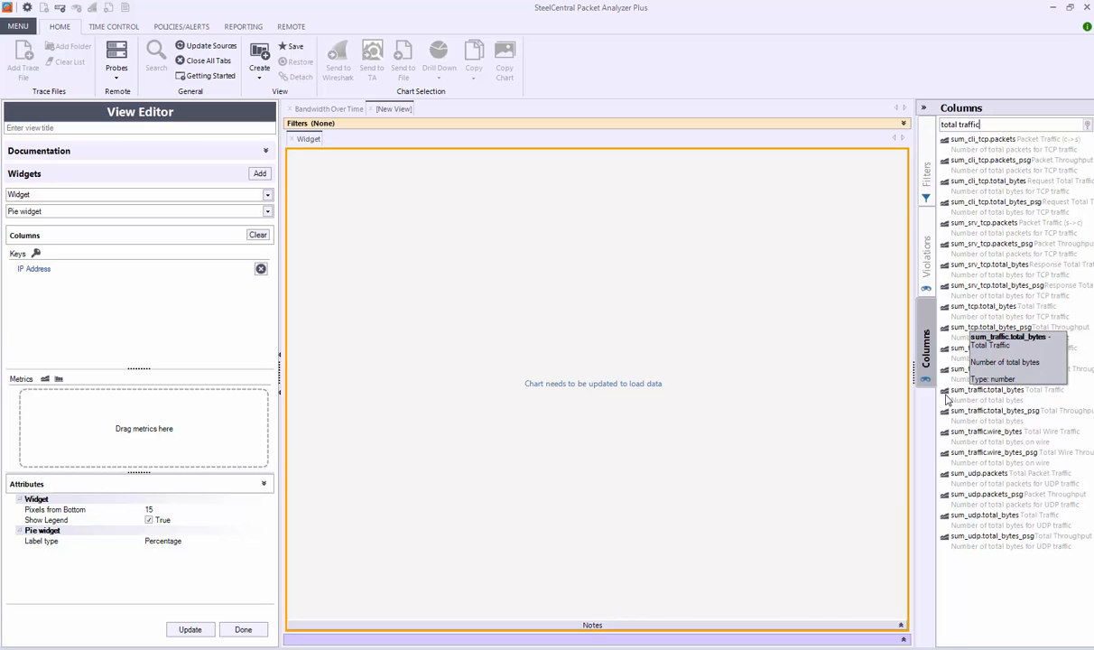
{"action": "left_click_drag", "start_coordinate": [946, 391], "coordinate": [43, 412]}
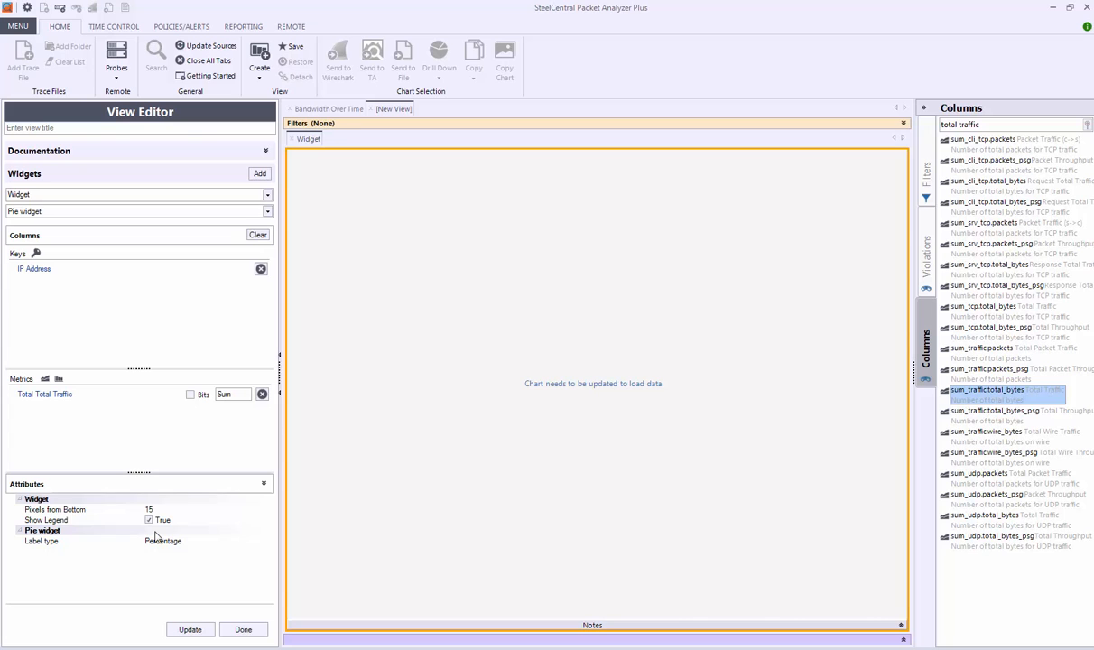
{"action": "left_click", "coordinate": [185, 628]}
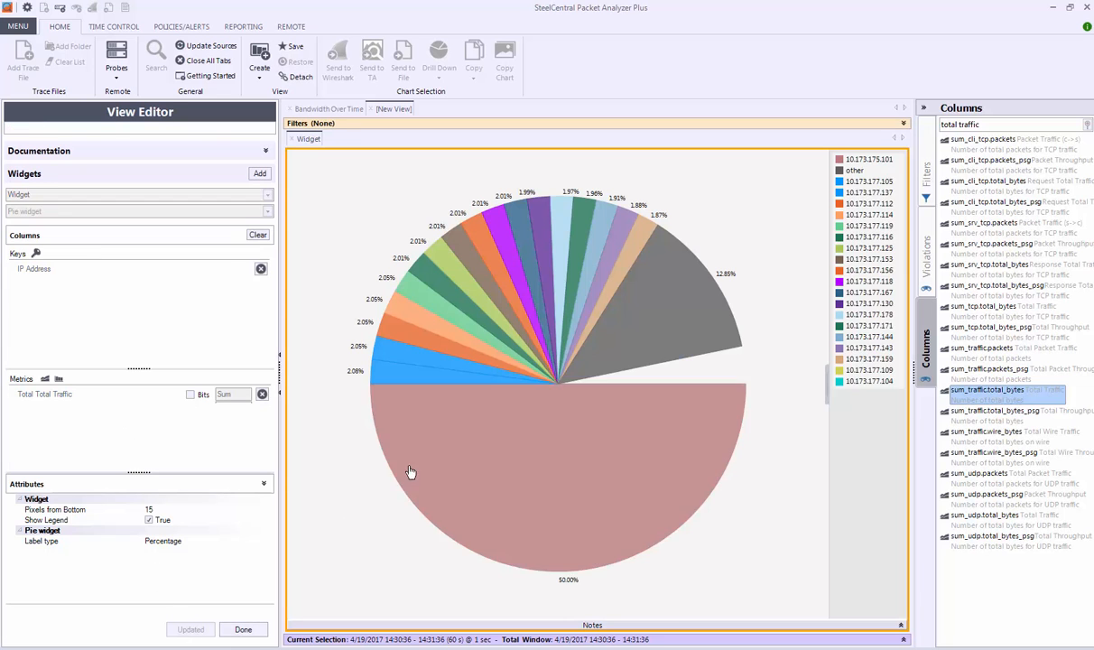
{"action": "mouse_move", "coordinate": [488, 424]}
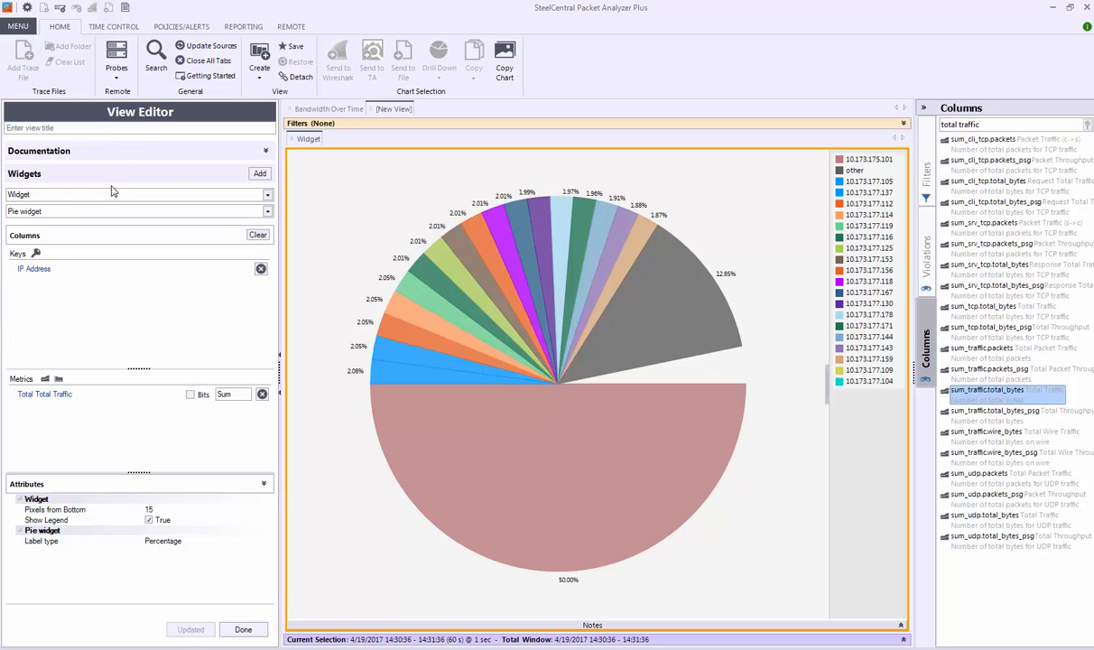
- Title the view "Ip Summary" and name its widget "IP Summary"
{"action": "left_click", "coordinate": [66, 128]}
{"action": "type", "text": "Ip Summary"}
{"action": "double_click", "coordinate": [89, 196]}
{"action": "key", "text": "BackSpace"}
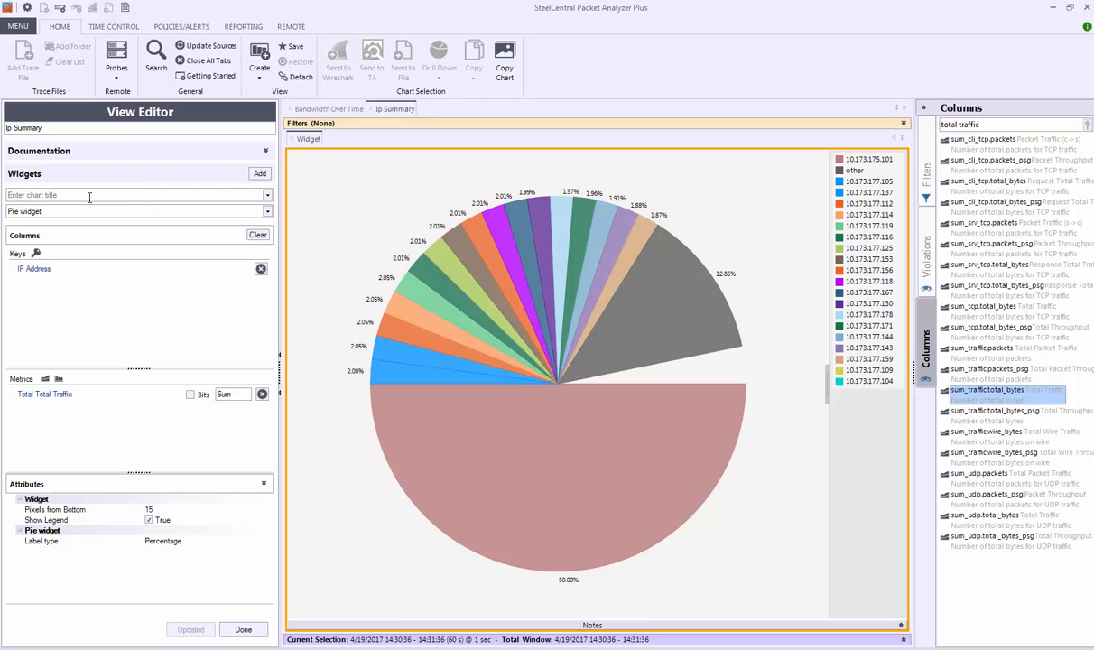
{"action": "type", "text": "IP Summary"}
- Change the IP Summary widget to a Line widget, update its chart and finish editing the view
{"action": "left_click", "coordinate": [261, 212]}
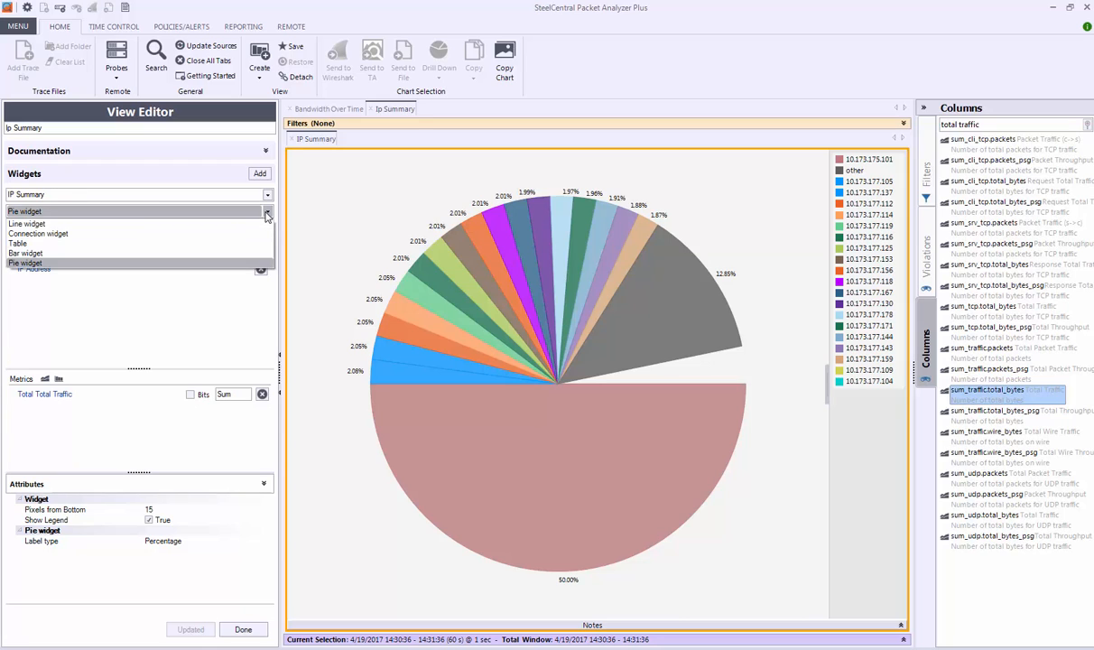
{"action": "left_click", "coordinate": [237, 226]}
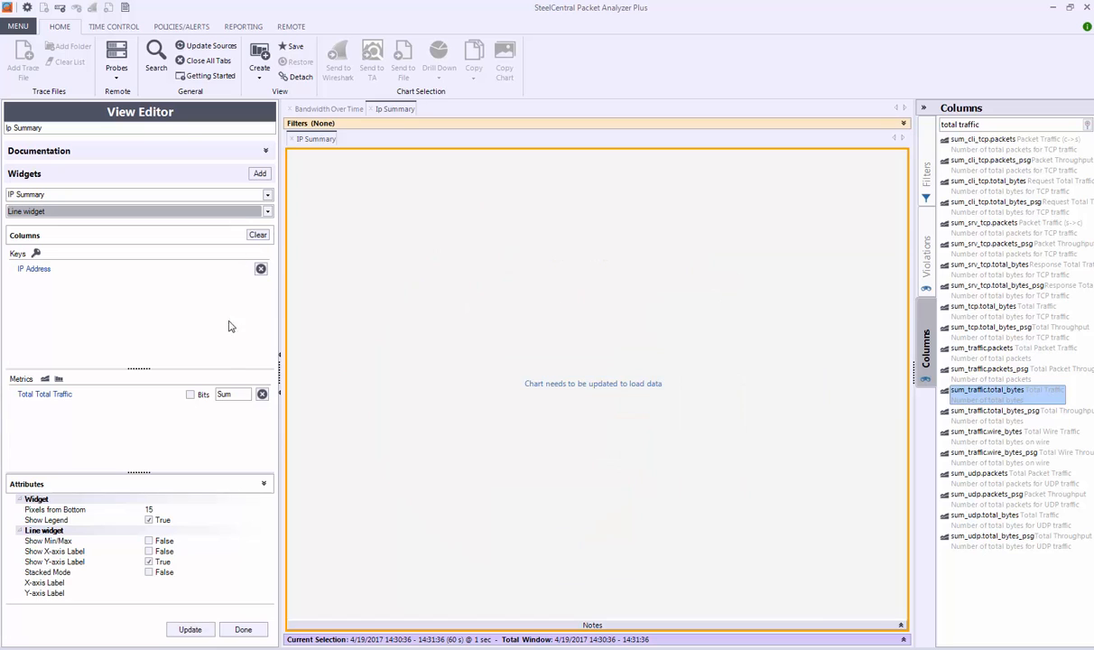
{"action": "left_click", "coordinate": [190, 631]}
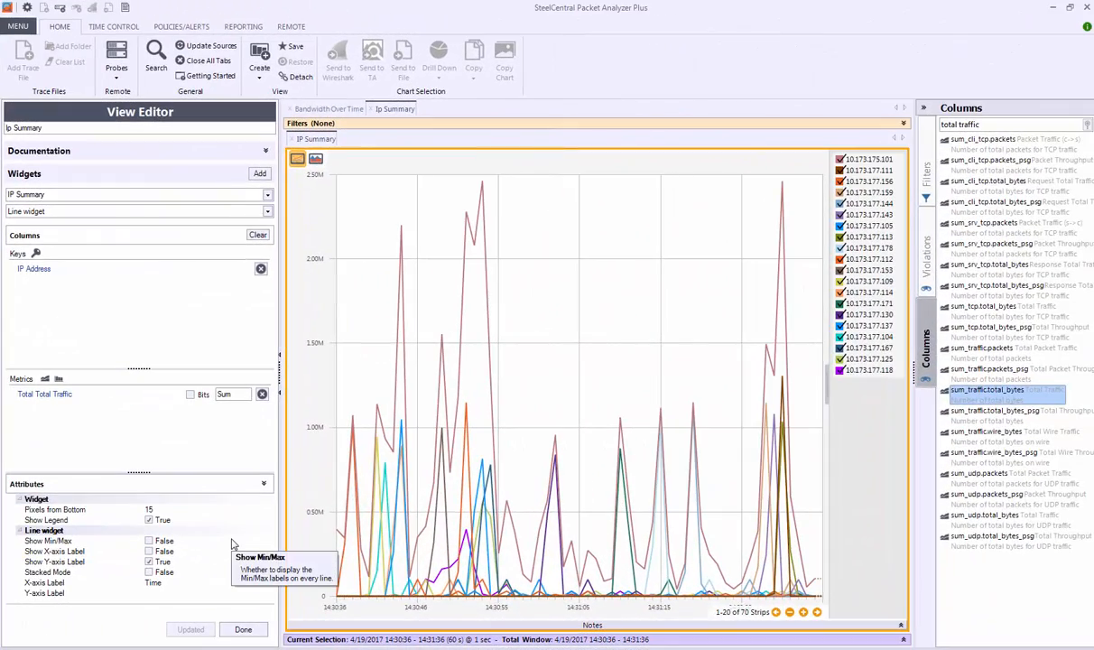
{"action": "left_click", "coordinate": [242, 630]}
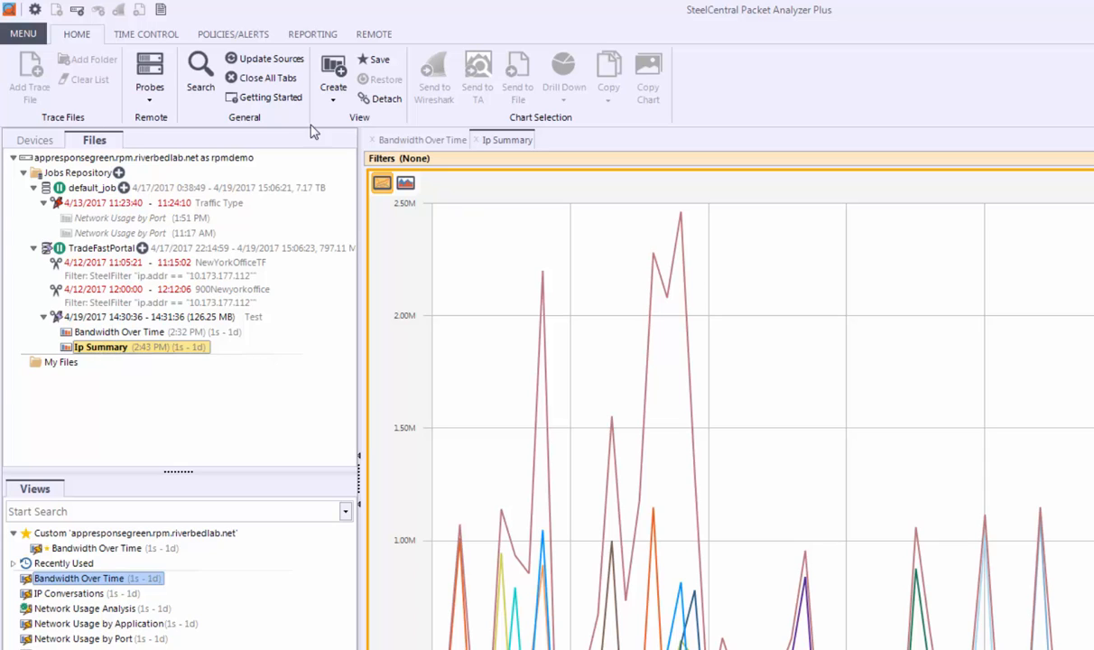
- Save the new view as a custom view named "Ip Summary"
{"action": "left_click", "coordinate": [377, 60]}
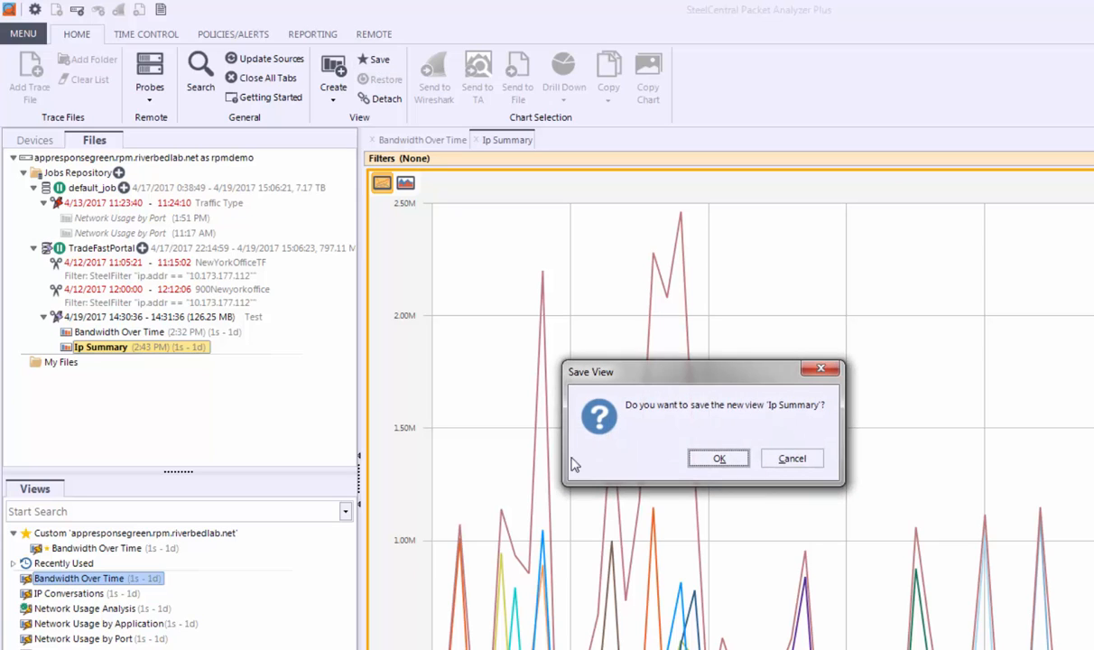
{"action": "left_click", "coordinate": [710, 464]}
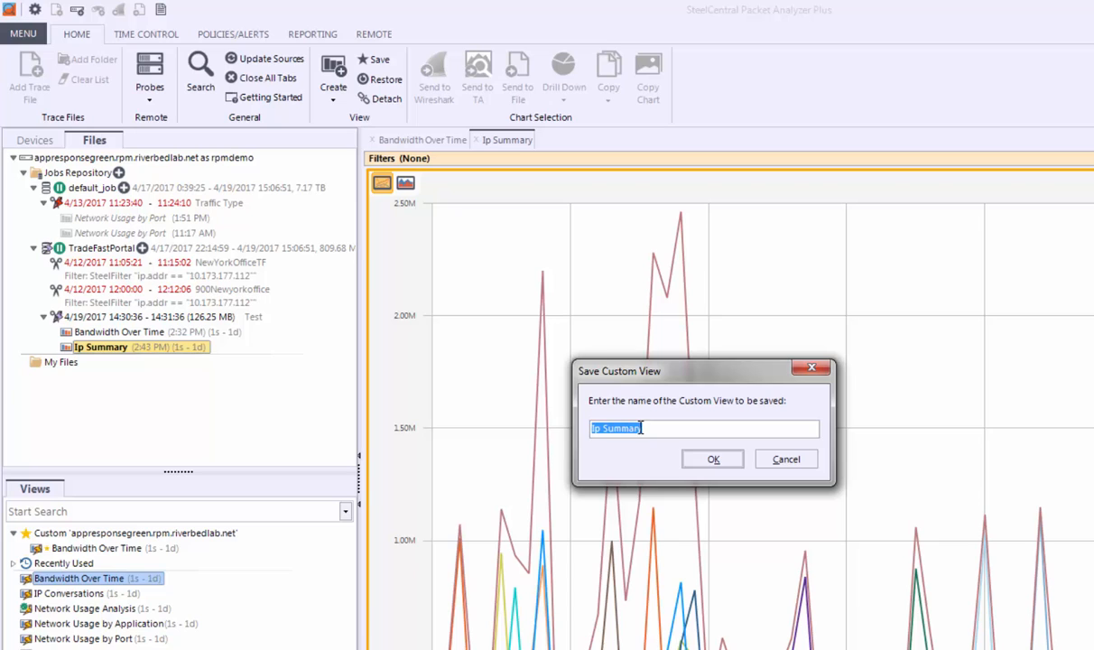
{"action": "left_click", "coordinate": [711, 458]}
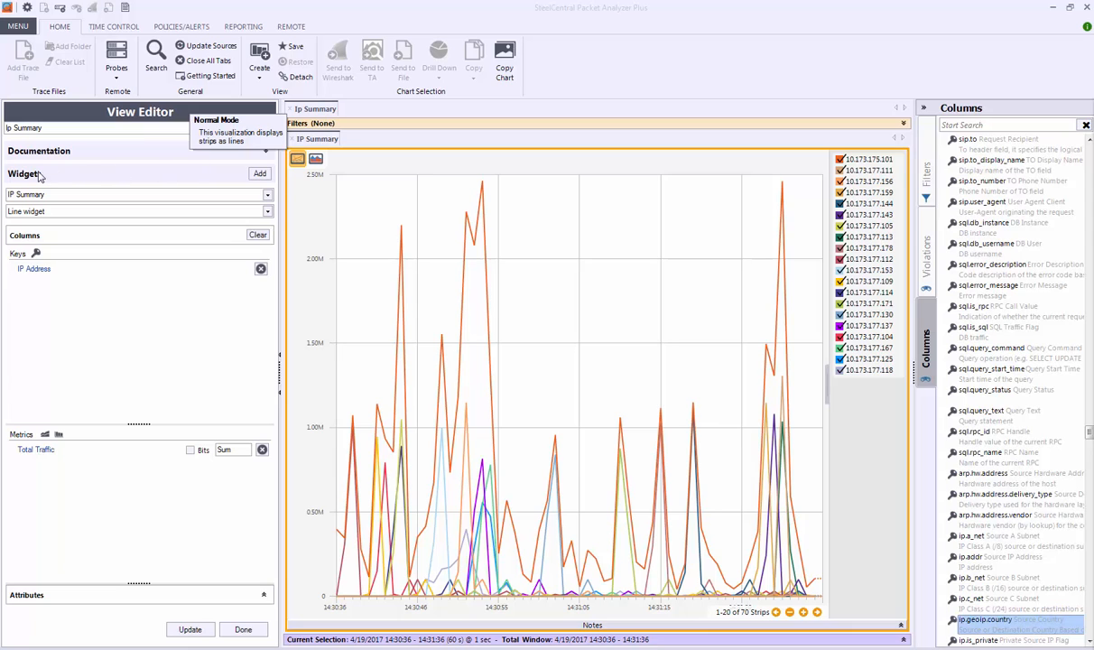
- Add a second widget to the Ip Summary view with Source IP Address (src_ip.addr) as its key
{"action": "left_click", "coordinate": [257, 176]}
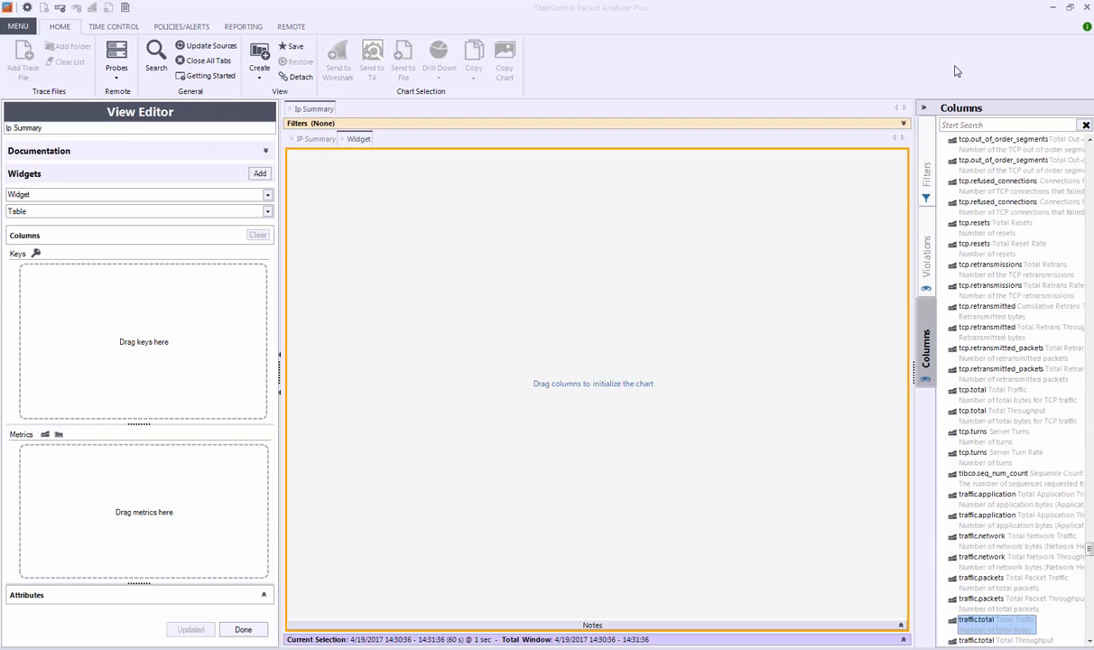
{"action": "left_click", "coordinate": [977, 124]}
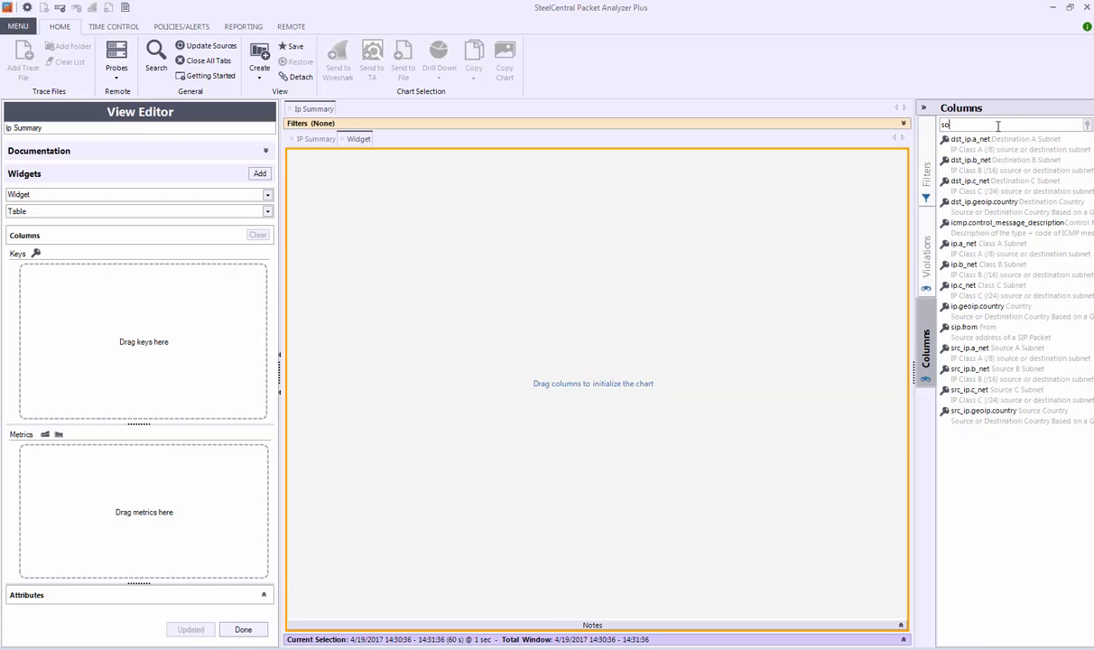
{"action": "type", "text": "rc ip addr"}
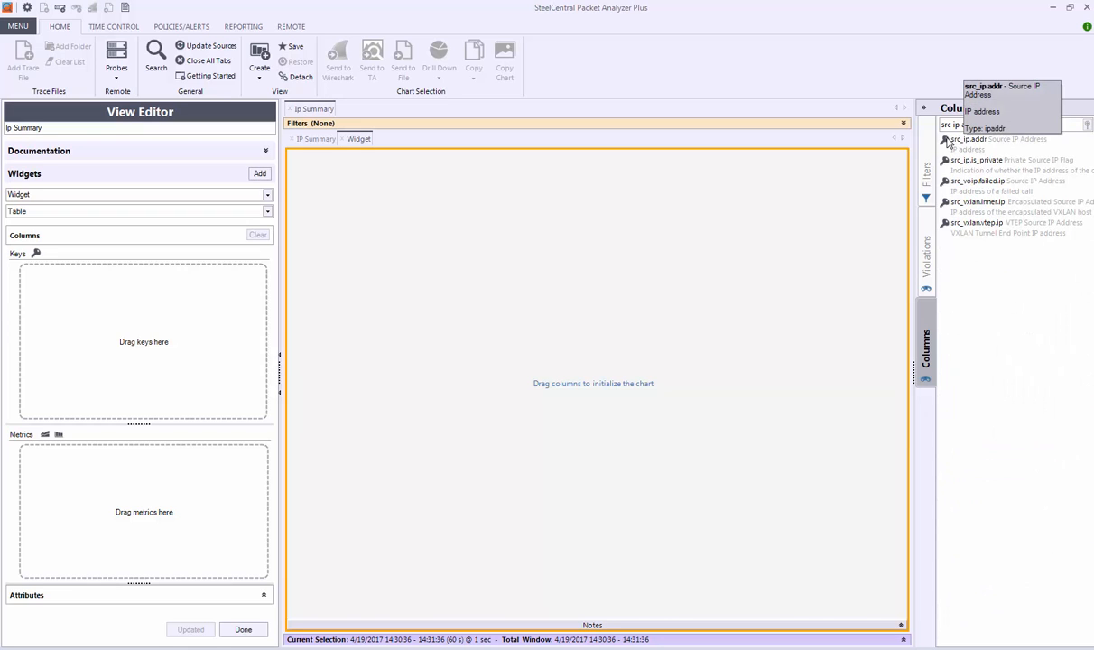
{"action": "left_click_drag", "start_coordinate": [949, 141], "coordinate": [52, 308]}
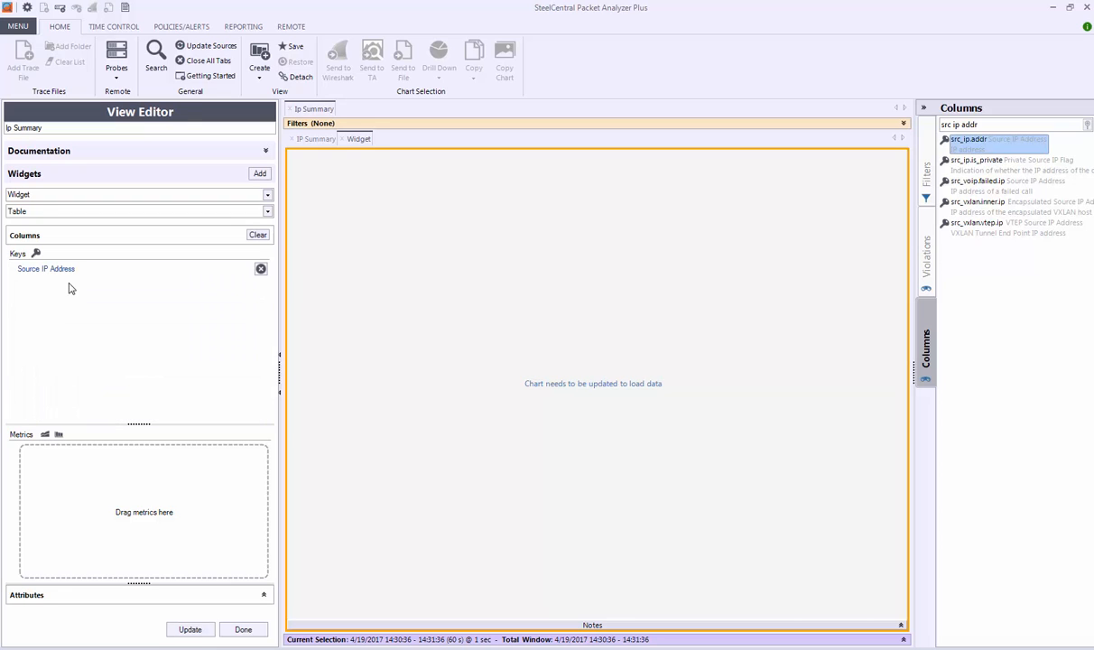
- Add the Destination IP Address column (dst_ip.addr) as another key of the new widget
{"action": "left_click", "coordinate": [952, 126]}
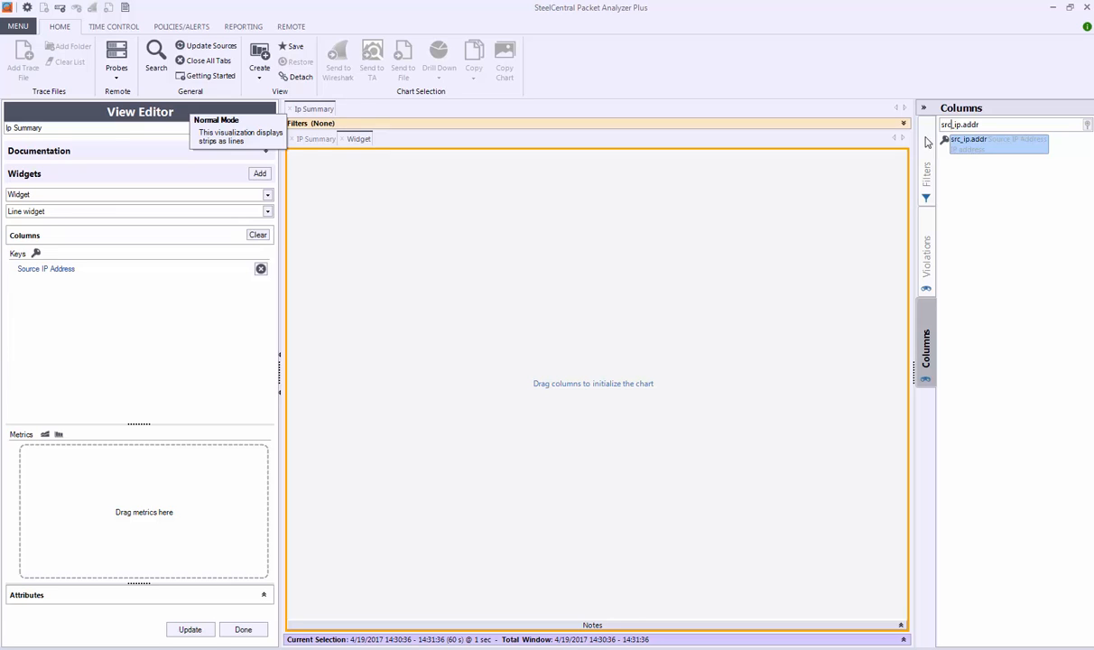
{"action": "key", "text": "BackSpace"}
{"action": "key", "text": "BackSpace"}
{"action": "key", "text": "BackSpace"}
{"action": "key", "text": "Delete"}
{"action": "type", "text": "dst_"}
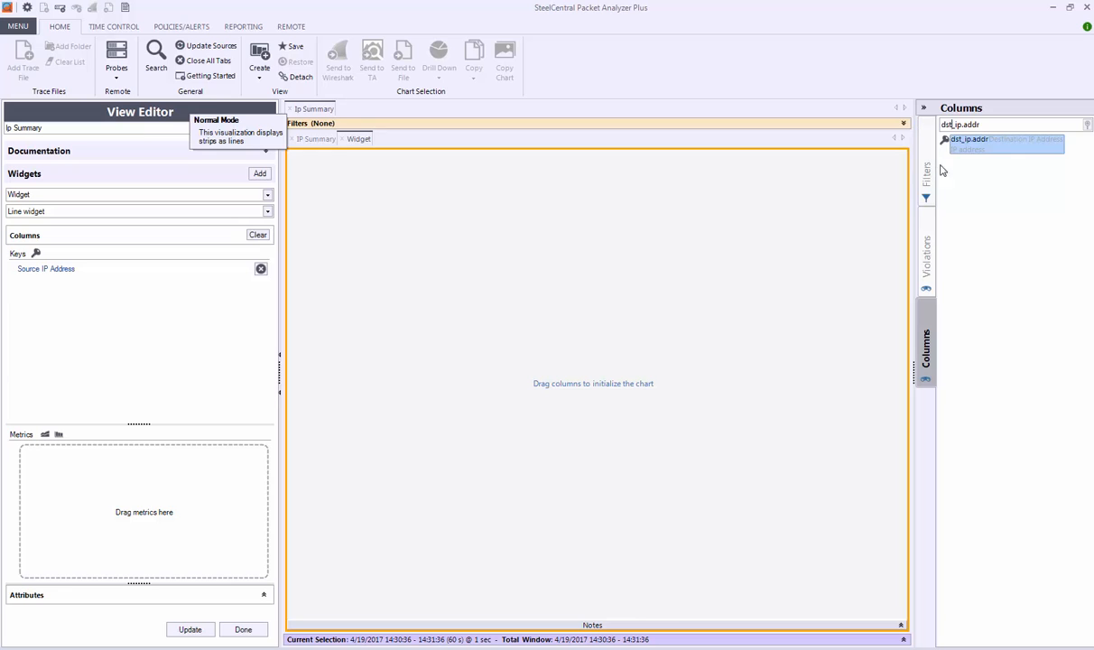
{"action": "left_click_drag", "start_coordinate": [945, 142], "coordinate": [51, 312]}
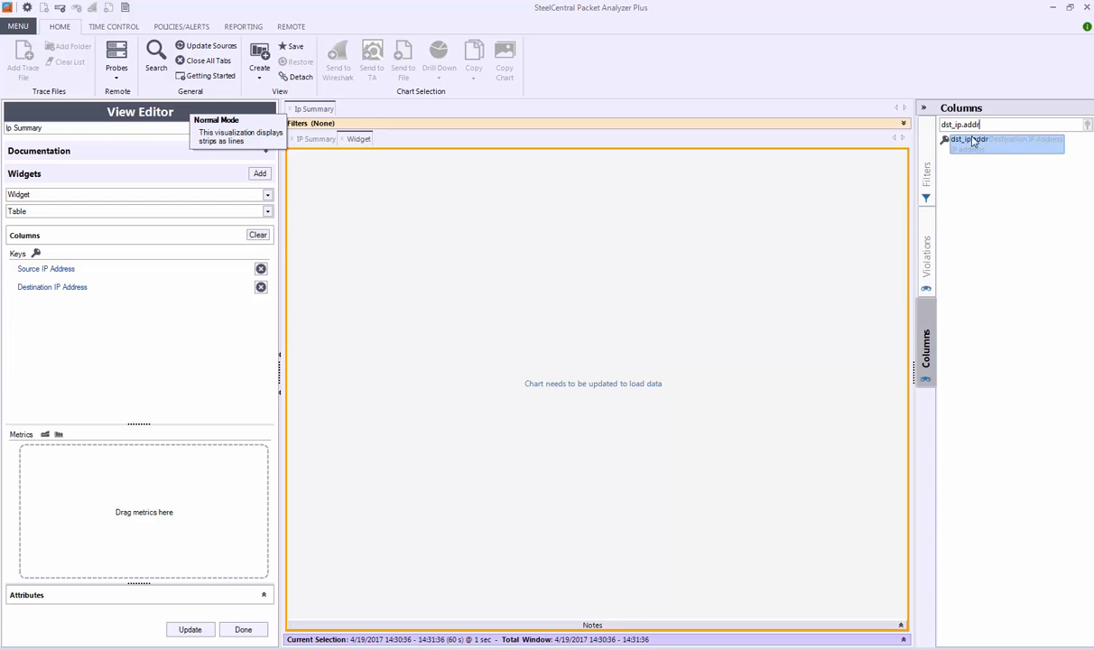
- Add the total traffic metric (sum_traffic.total_bytes) to the source/destination widget and update its chart
{"action": "left_click_drag", "start_coordinate": [981, 123], "coordinate": [876, 120]}
{"action": "type", "text": "sum traffic total"}
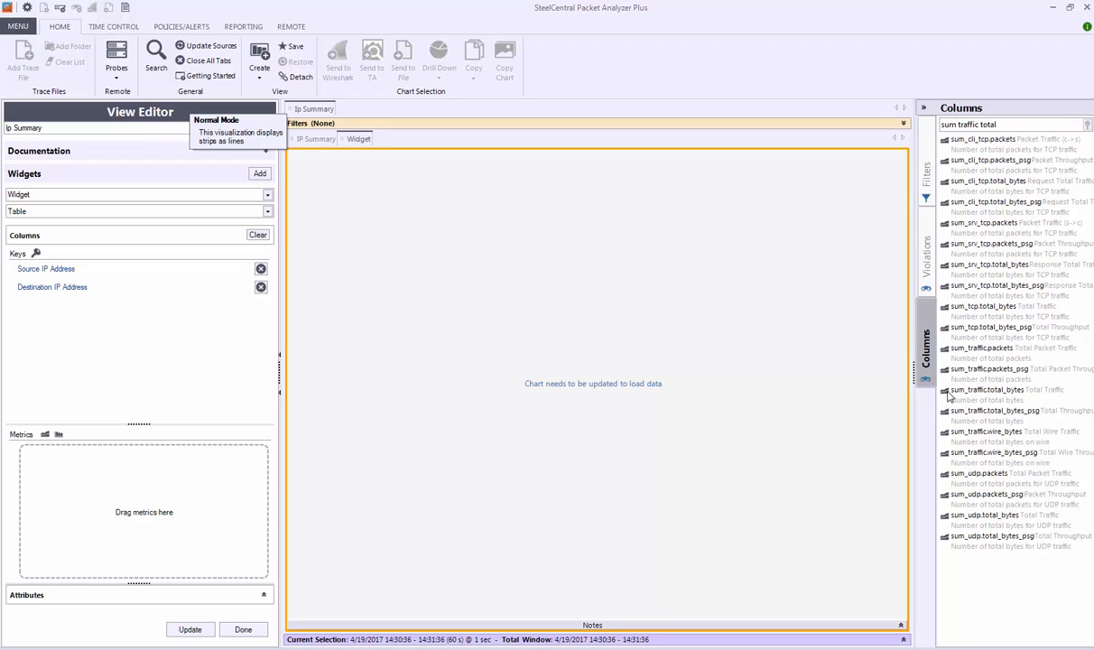
{"action": "left_click_drag", "start_coordinate": [948, 395], "coordinate": [51, 479]}
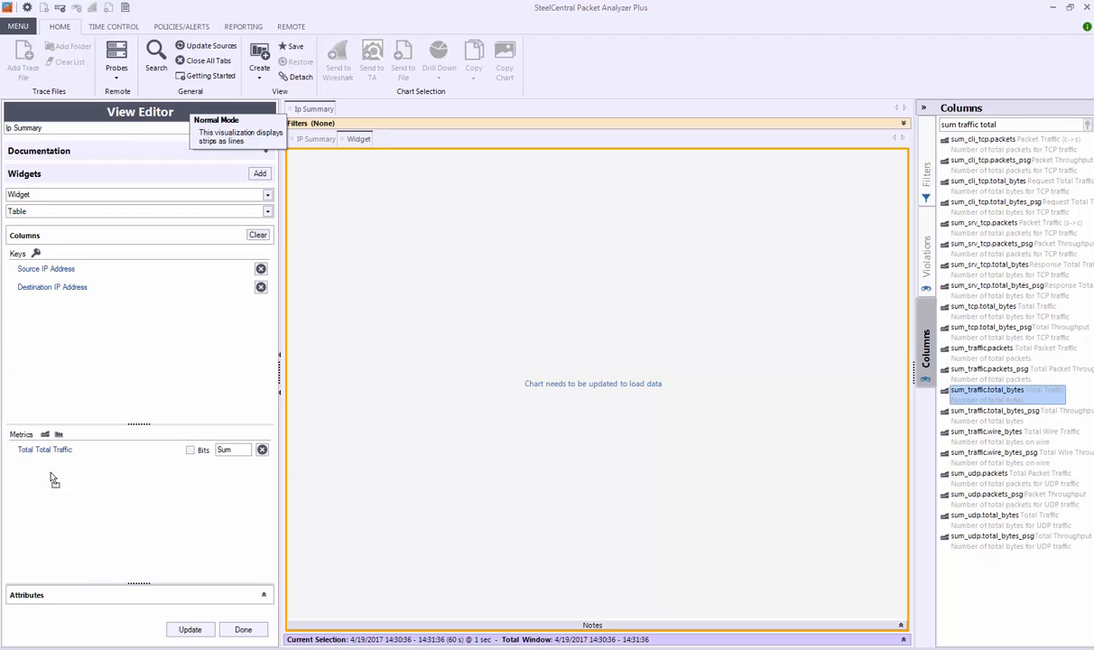
{"action": "left_click", "coordinate": [189, 630]}
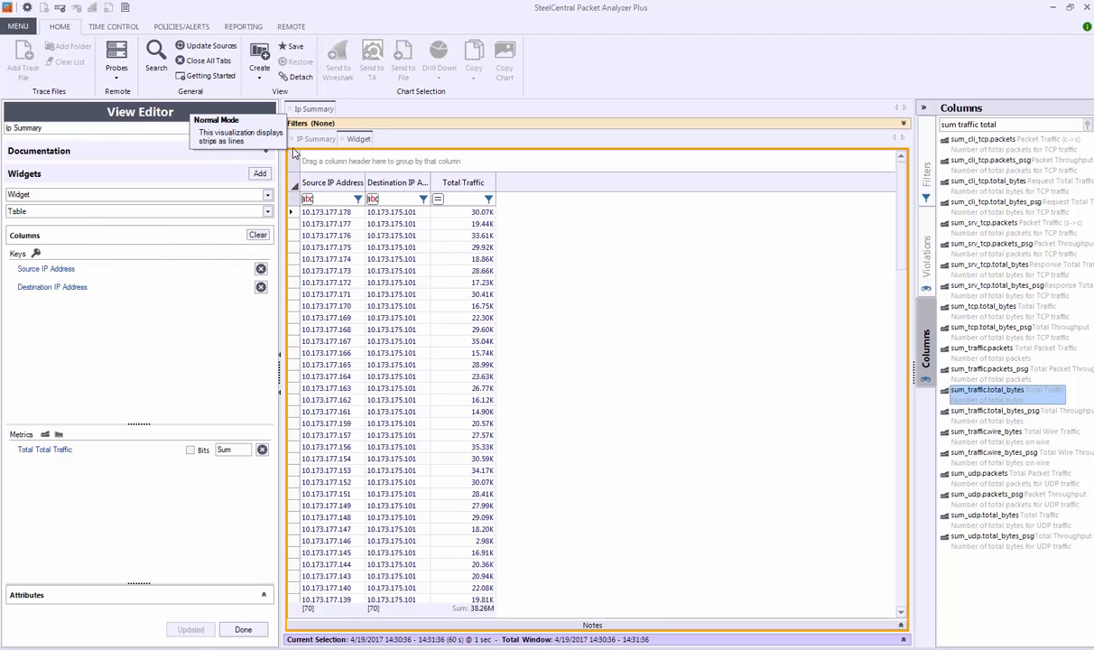
- Rename the new widget "IP Details" and move the IP Summary widget's tab into the chart area
{"action": "double_click", "coordinate": [63, 194]}
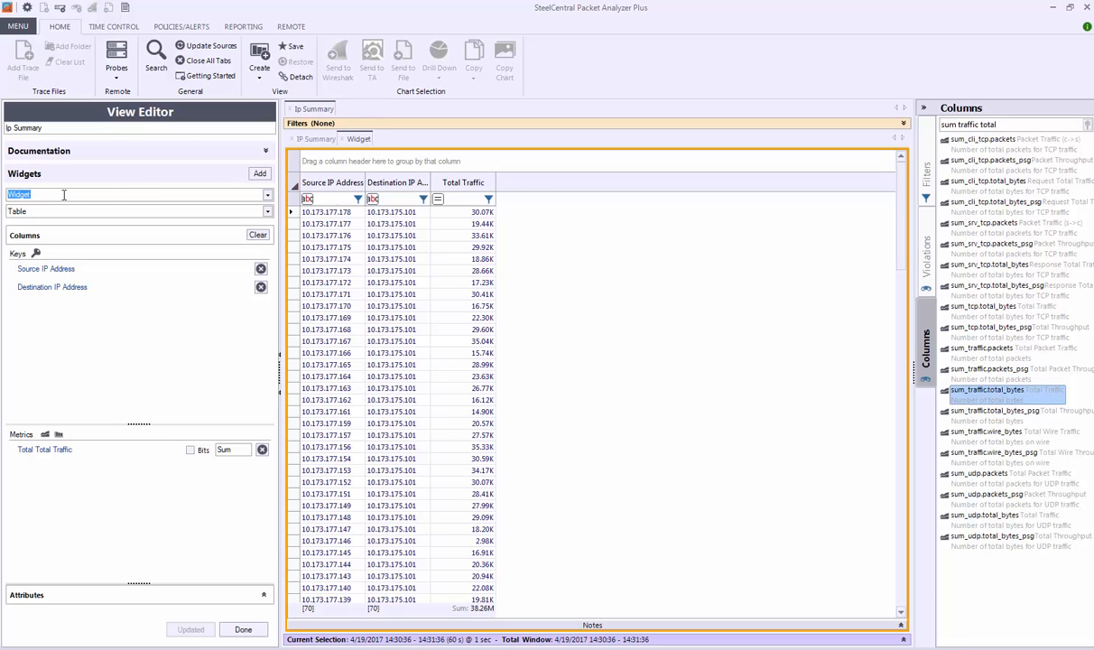
{"action": "type", "text": "IP Details"}
{"action": "left_click_drag", "start_coordinate": [301, 137], "coordinate": [620, 383]}
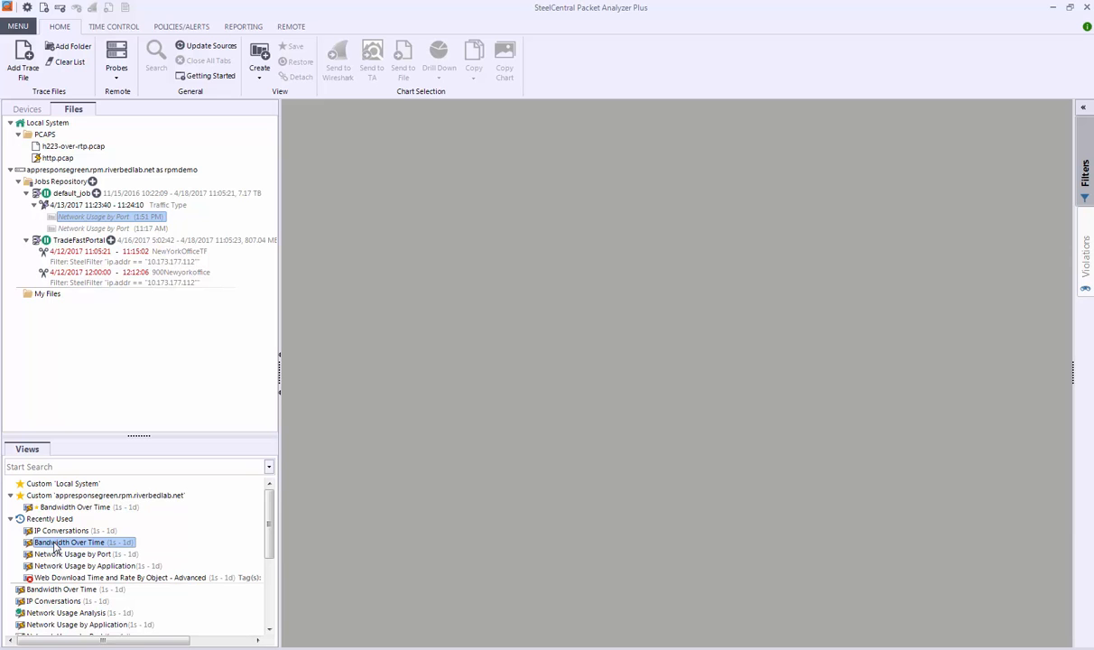
- Apply Bandwidth Over Time to the 4/13/2017 Traffic Type clip and drill down into IP Conversations for about 6 seconds around the peak after 11:23:53
{"action": "left_click_drag", "start_coordinate": [56, 546], "coordinate": [128, 202]}
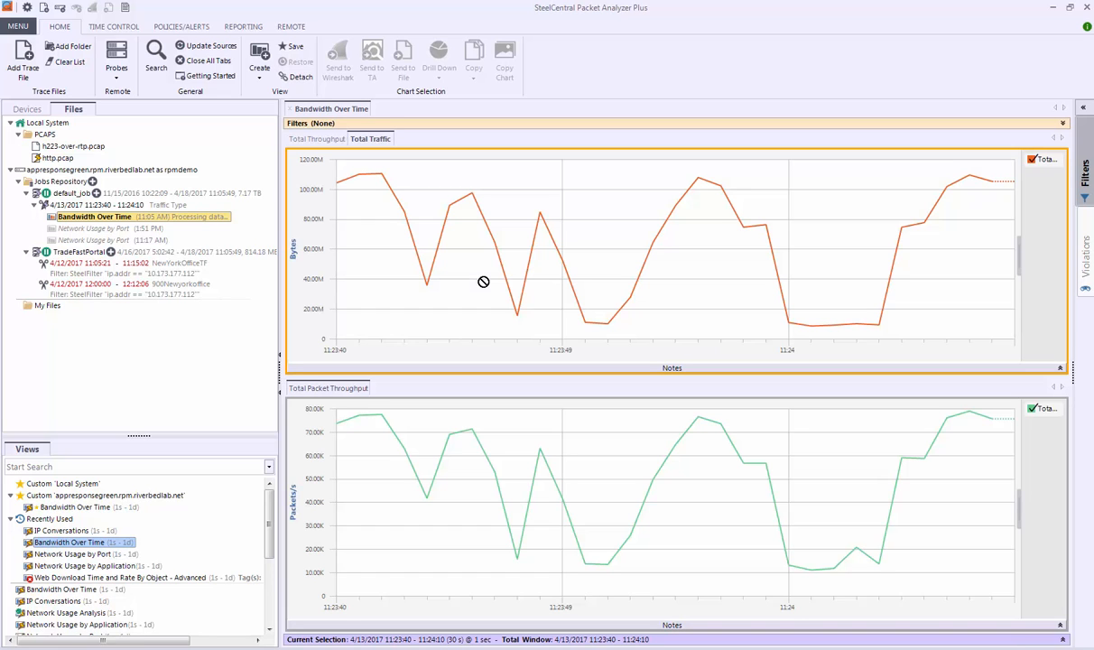
{"action": "left_click_drag", "start_coordinate": [629, 185], "coordinate": [696, 264]}
{"action": "mouse_move", "coordinate": [27, 530]}
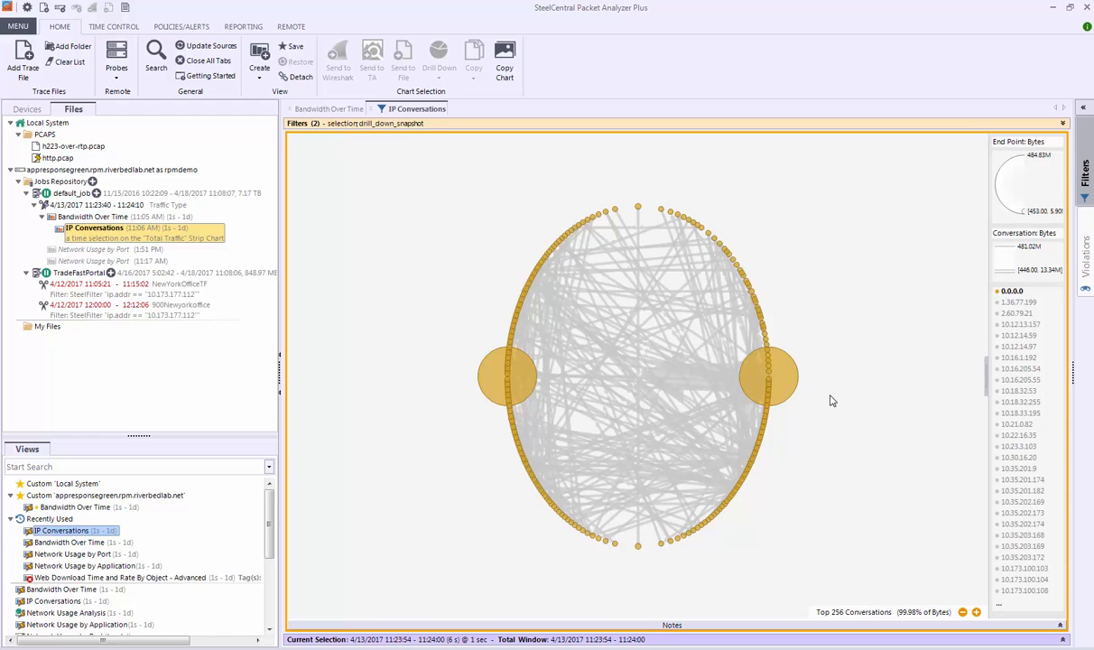
- Select endpoint 10.173.175.106 in the IP Conversations chart and drill down on it with the Network Usage by Port view
{"action": "left_click", "coordinate": [790, 377]}
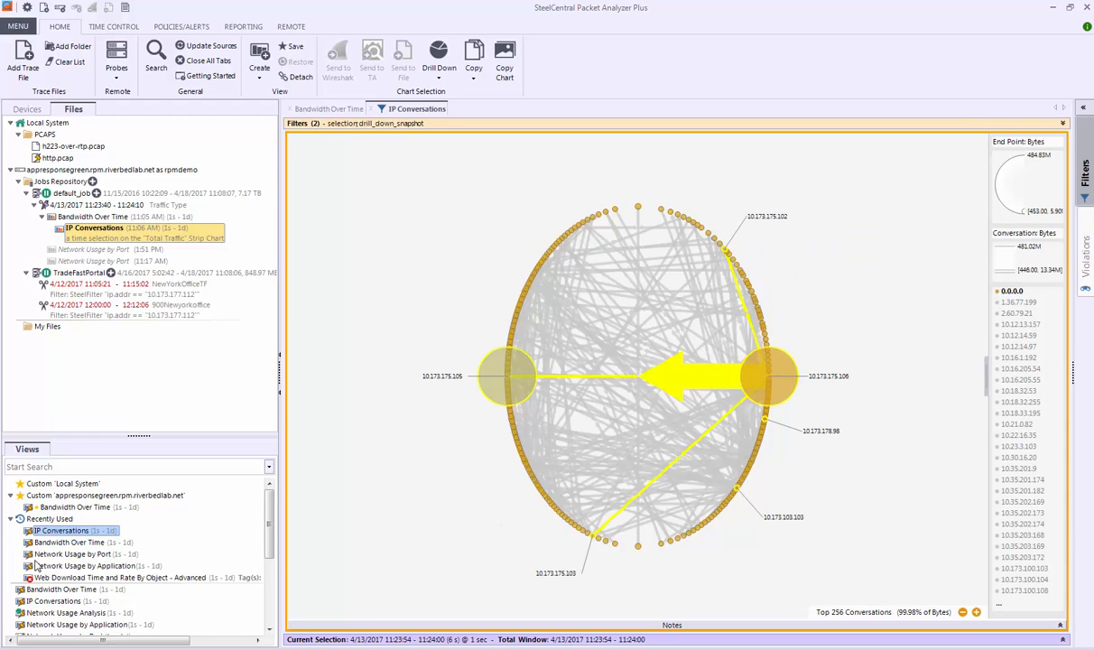
{"action": "left_click", "coordinate": [30, 554]}
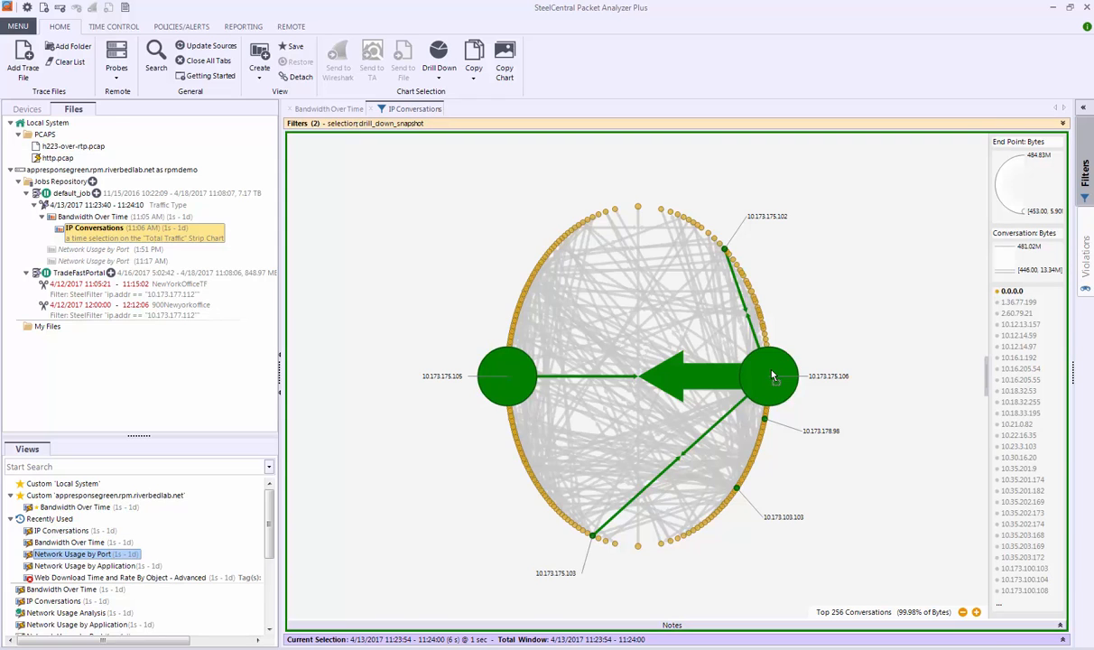
{"action": "left_click_drag", "start_coordinate": [772, 373], "coordinate": [771, 374]}
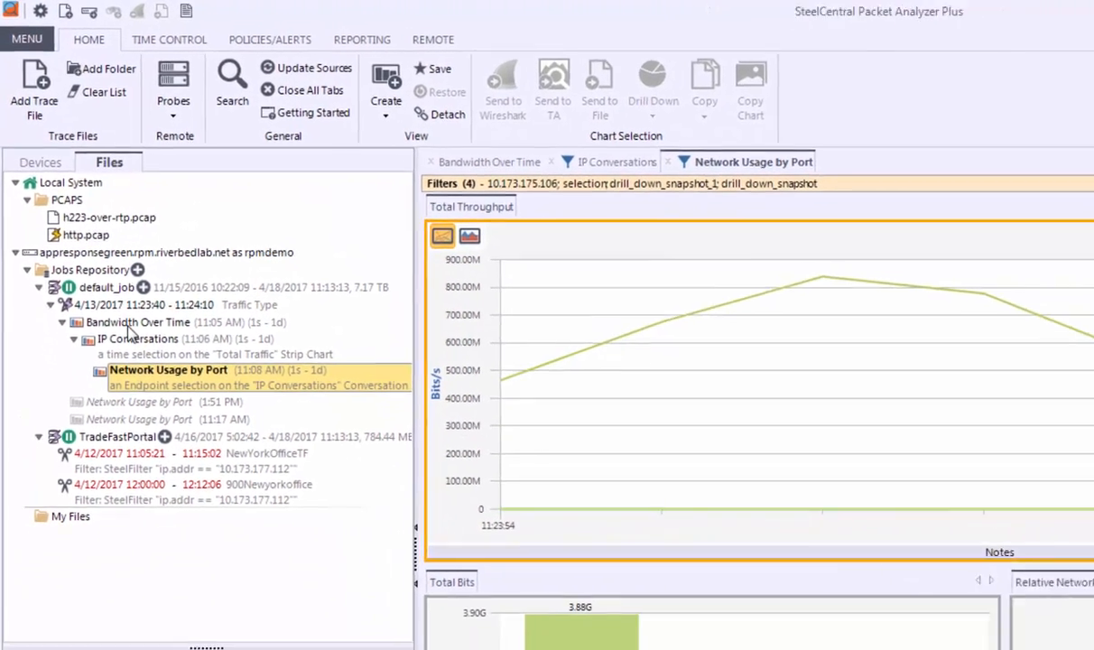
- Create an Interactive View from the drill-down chain of Bandwidth Over Time, IP Conversations and Network Usage by Port
{"action": "left_click", "coordinate": [145, 350]}
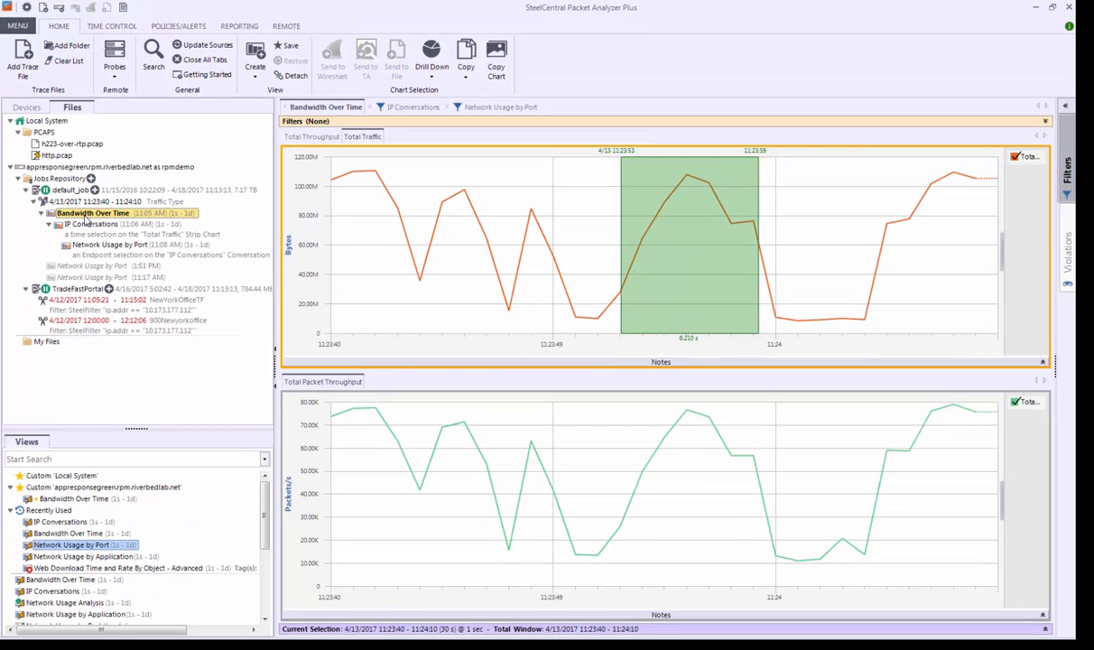
{"action": "left_click", "coordinate": [92, 225]}
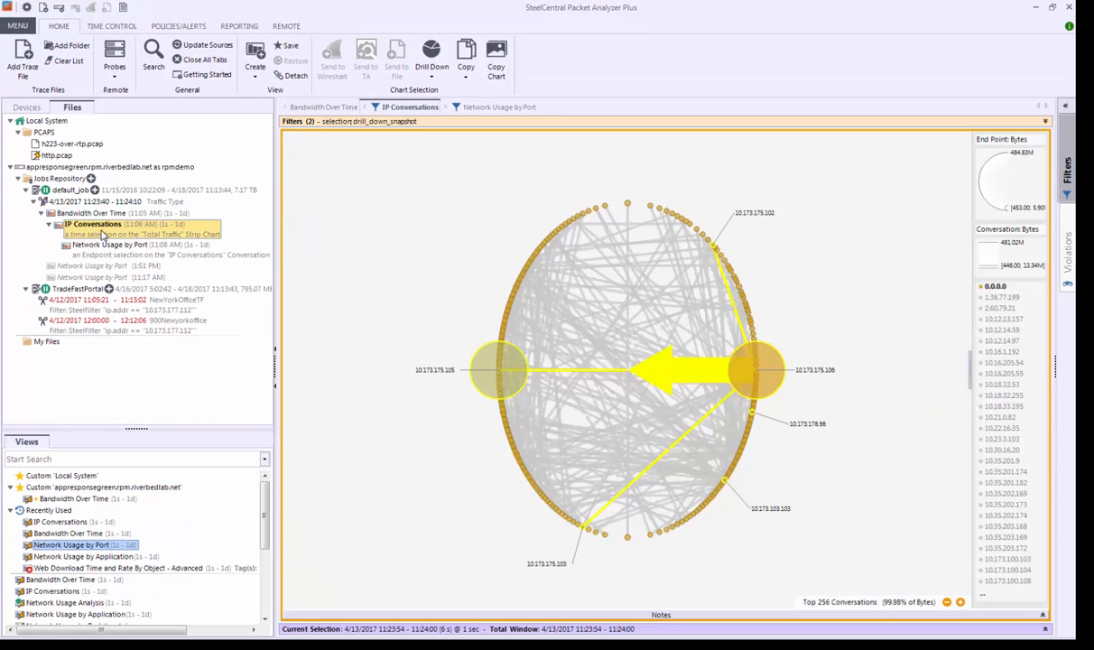
{"action": "left_click", "coordinate": [119, 247]}
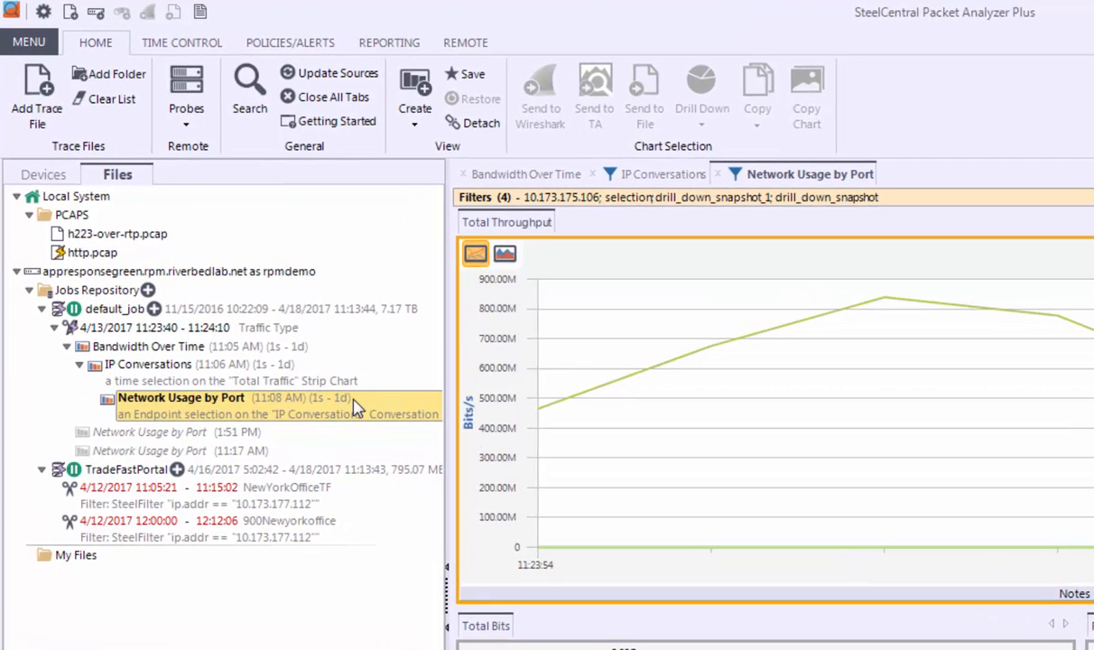
{"action": "right_click", "coordinate": [219, 251]}
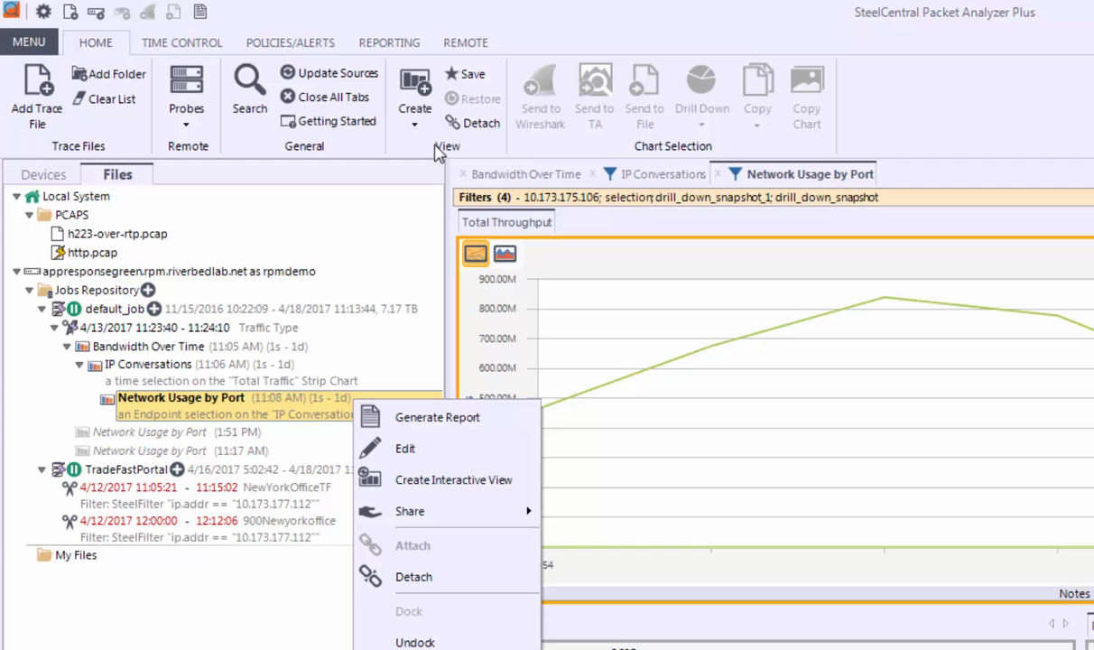
{"action": "left_click", "coordinate": [417, 123]}
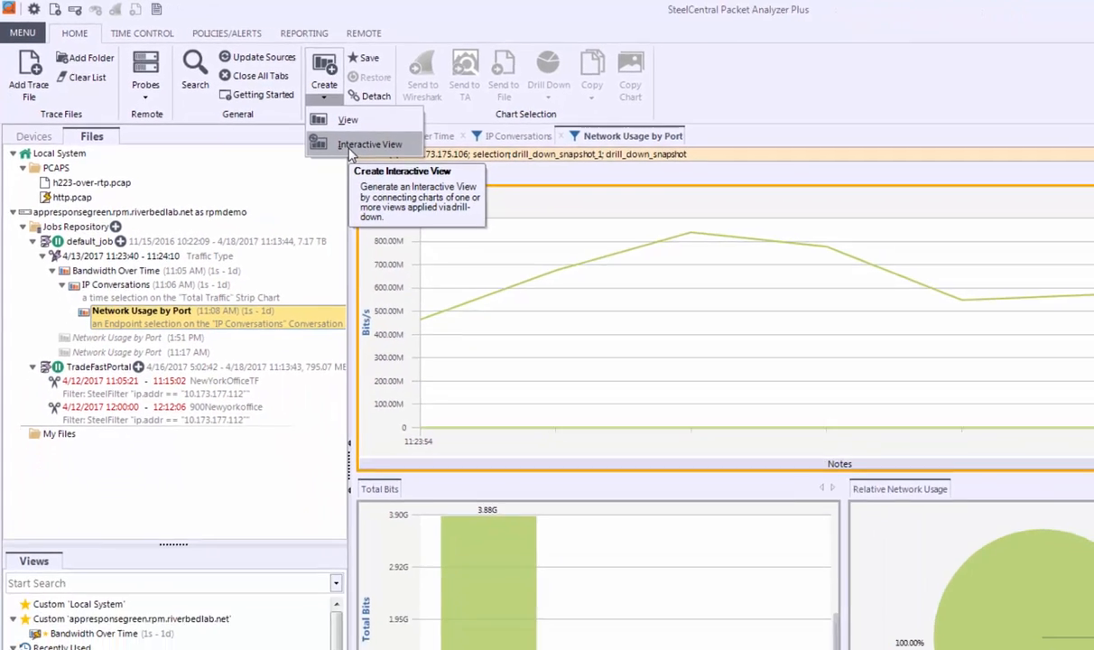
{"action": "left_click", "coordinate": [433, 184]}
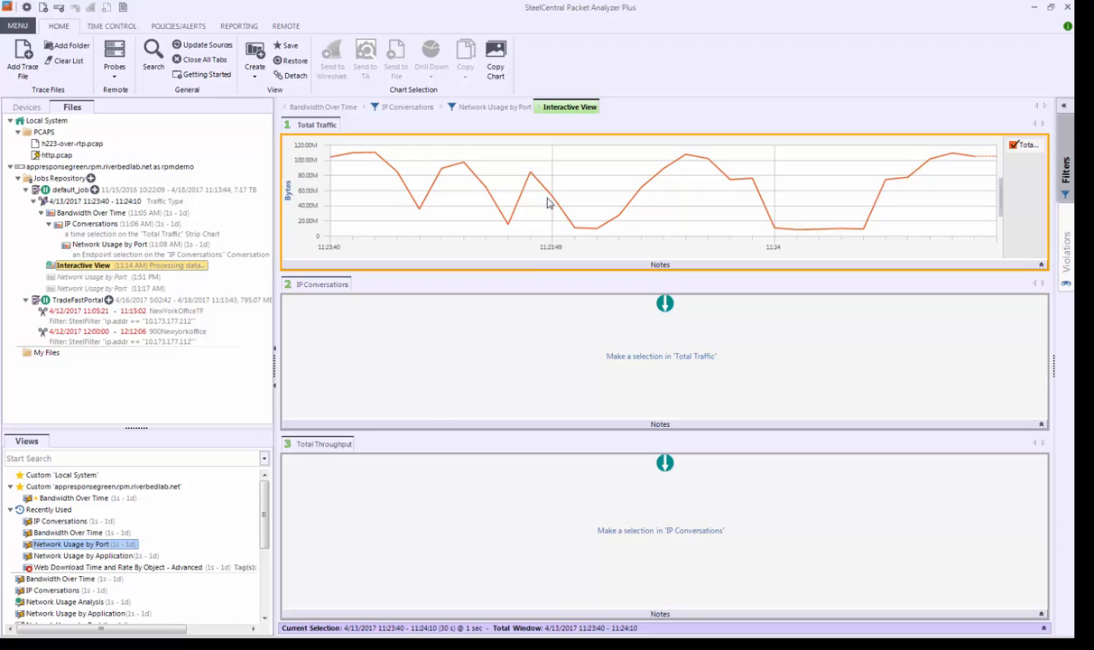
- In the Interactive View, select about 4.3 seconds of Total Traffic from 11:23:53.640 and endpoint 10.173.175.106 in IP Conversations
{"action": "left_click_drag", "start_coordinate": [634, 157], "coordinate": [729, 151]}
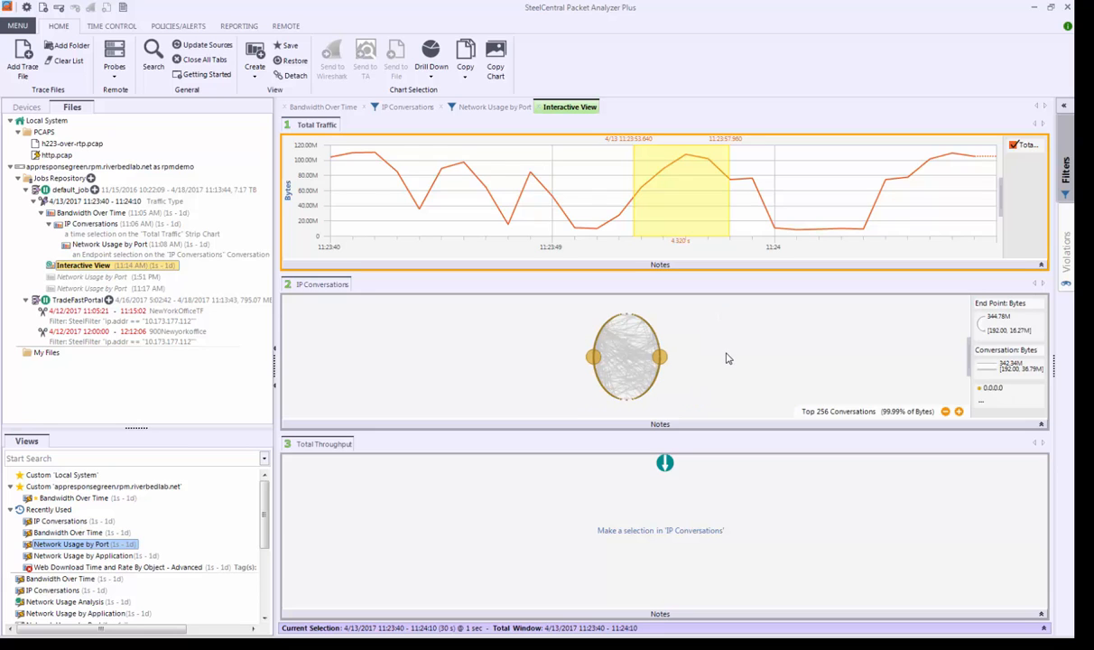
{"action": "left_click", "coordinate": [663, 363]}
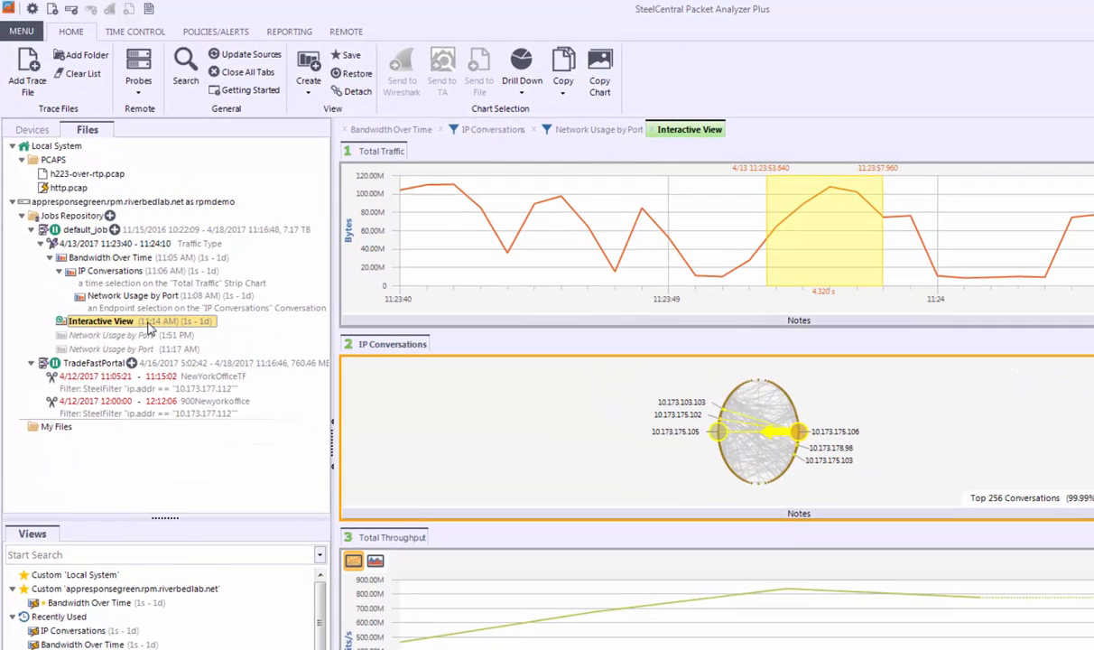
- Save the interactive view on the probe as a new custom view named "Interactive View"
{"action": "right_click", "coordinate": [150, 326]}
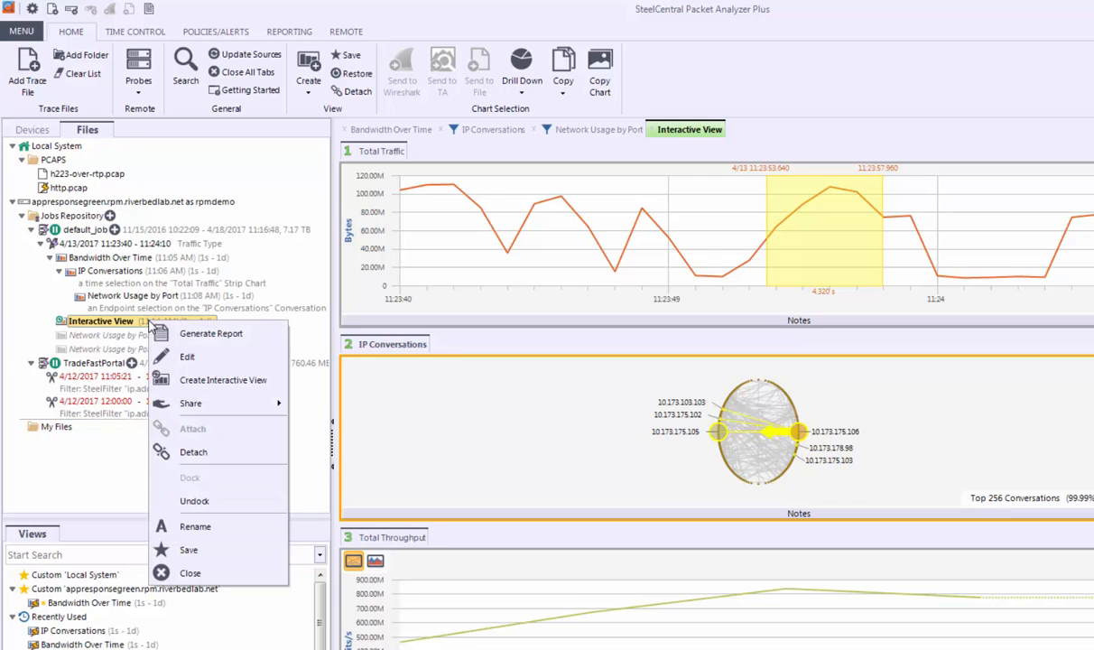
{"action": "left_click", "coordinate": [191, 549]}
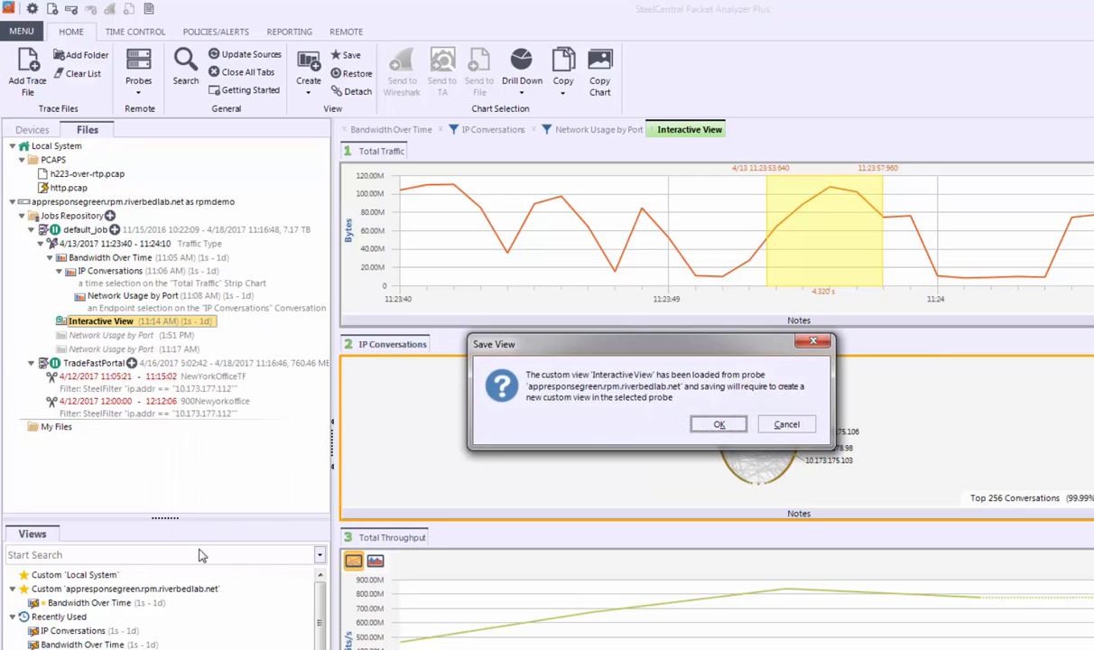
{"action": "left_click", "coordinate": [716, 424]}
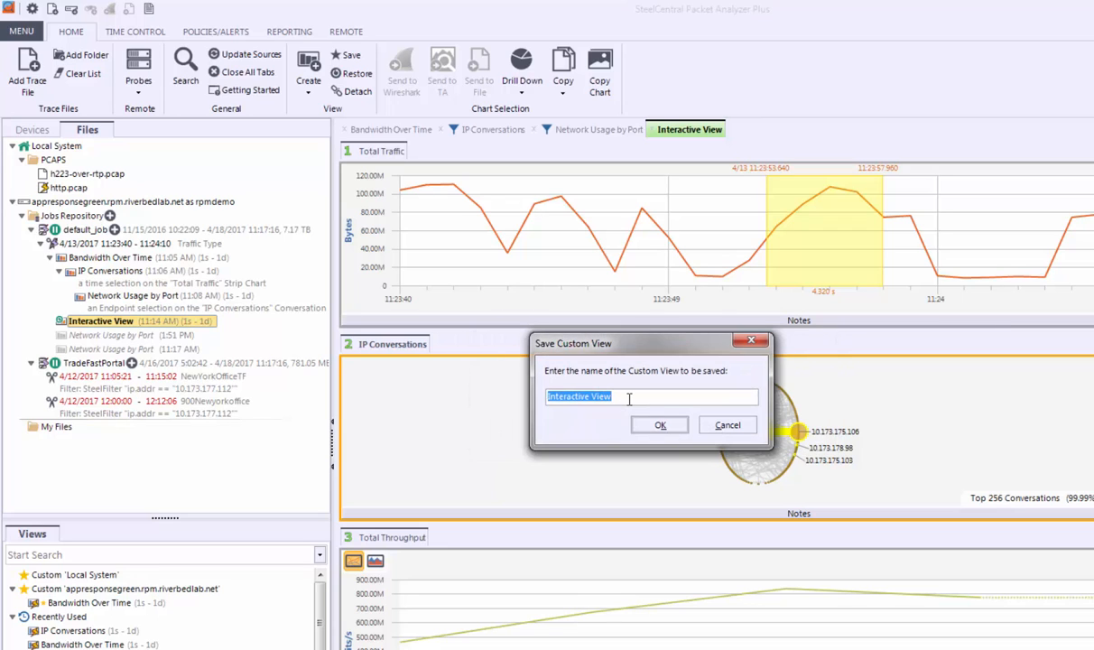
{"action": "left_click", "coordinate": [659, 425]}
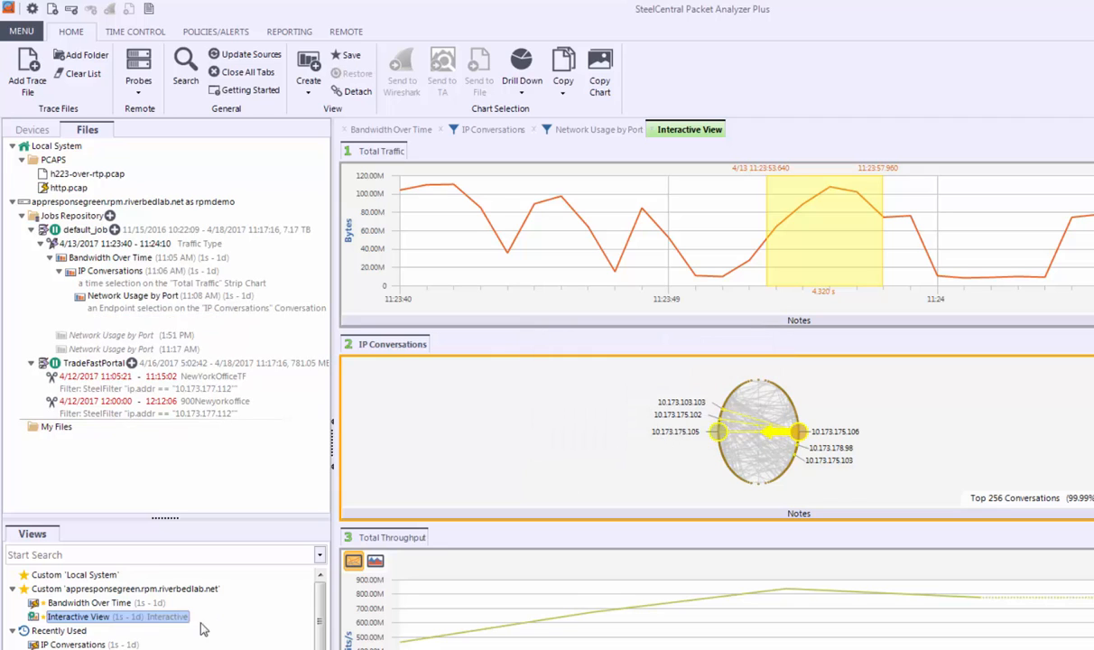